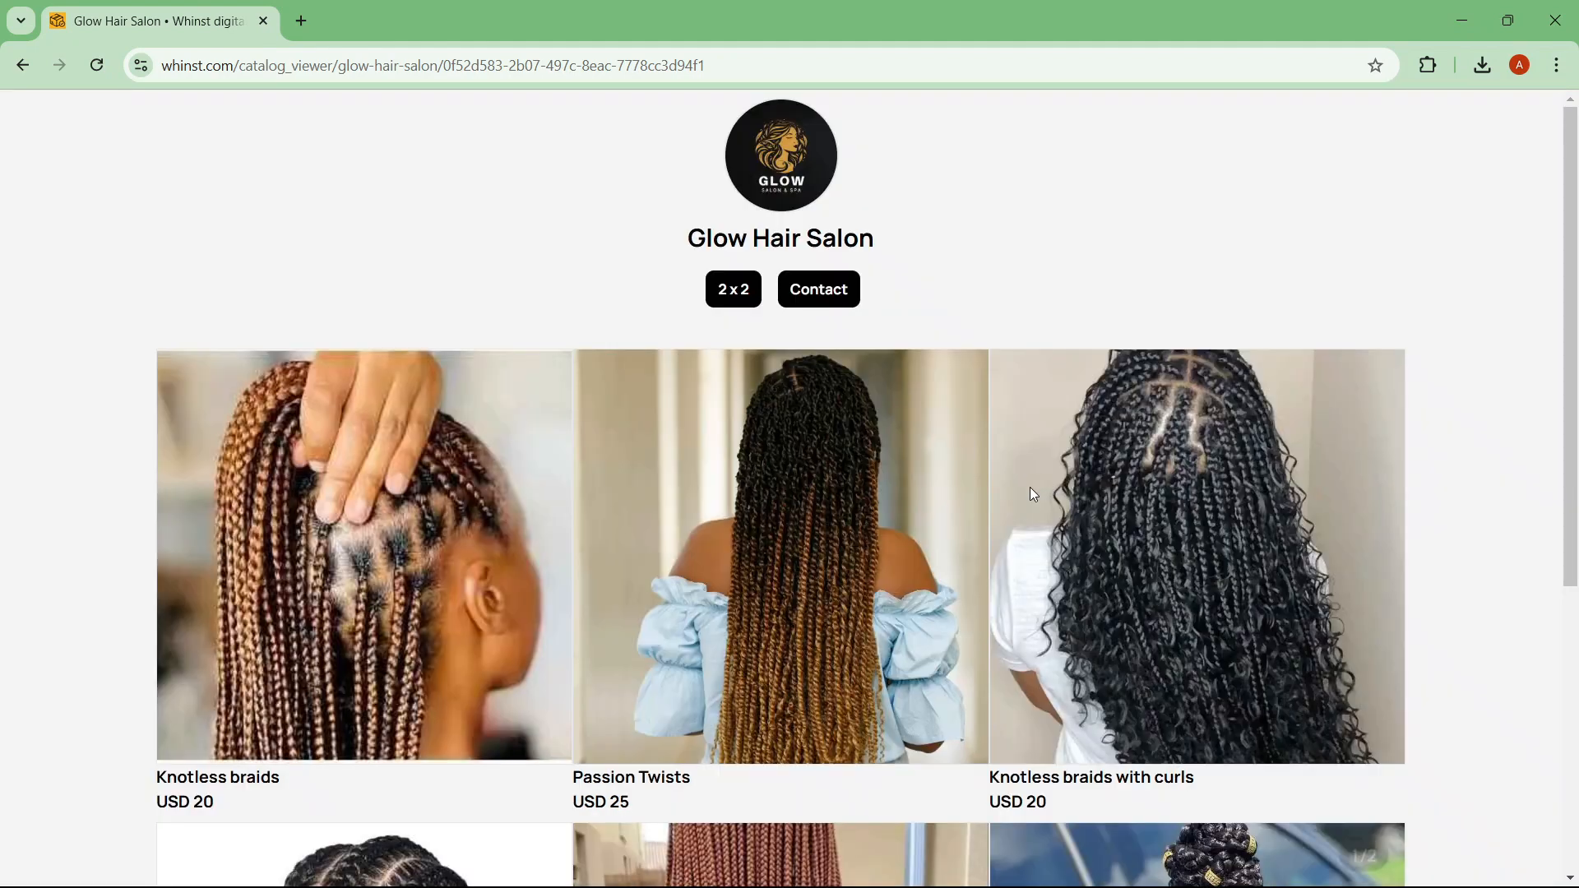
Step: Preview the Passion Twists and Knotless braids large product details in the existing catalog
left_click(820, 536)
left_click(1148, 469)
scroll(1521, 326, "down", 5)
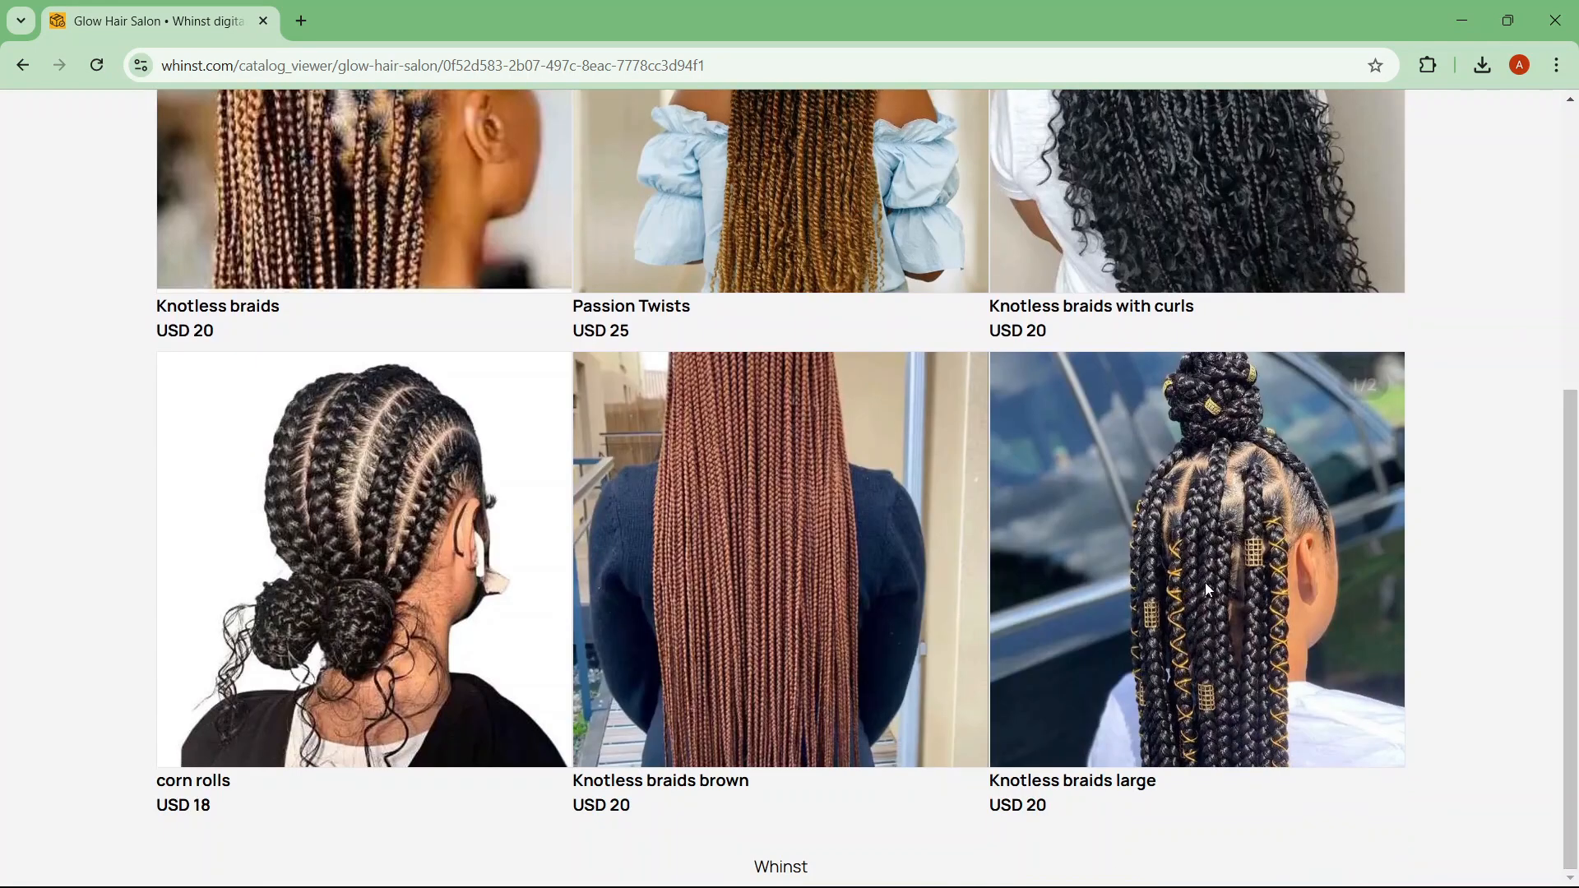
left_click(1226, 585)
left_click(1271, 520)
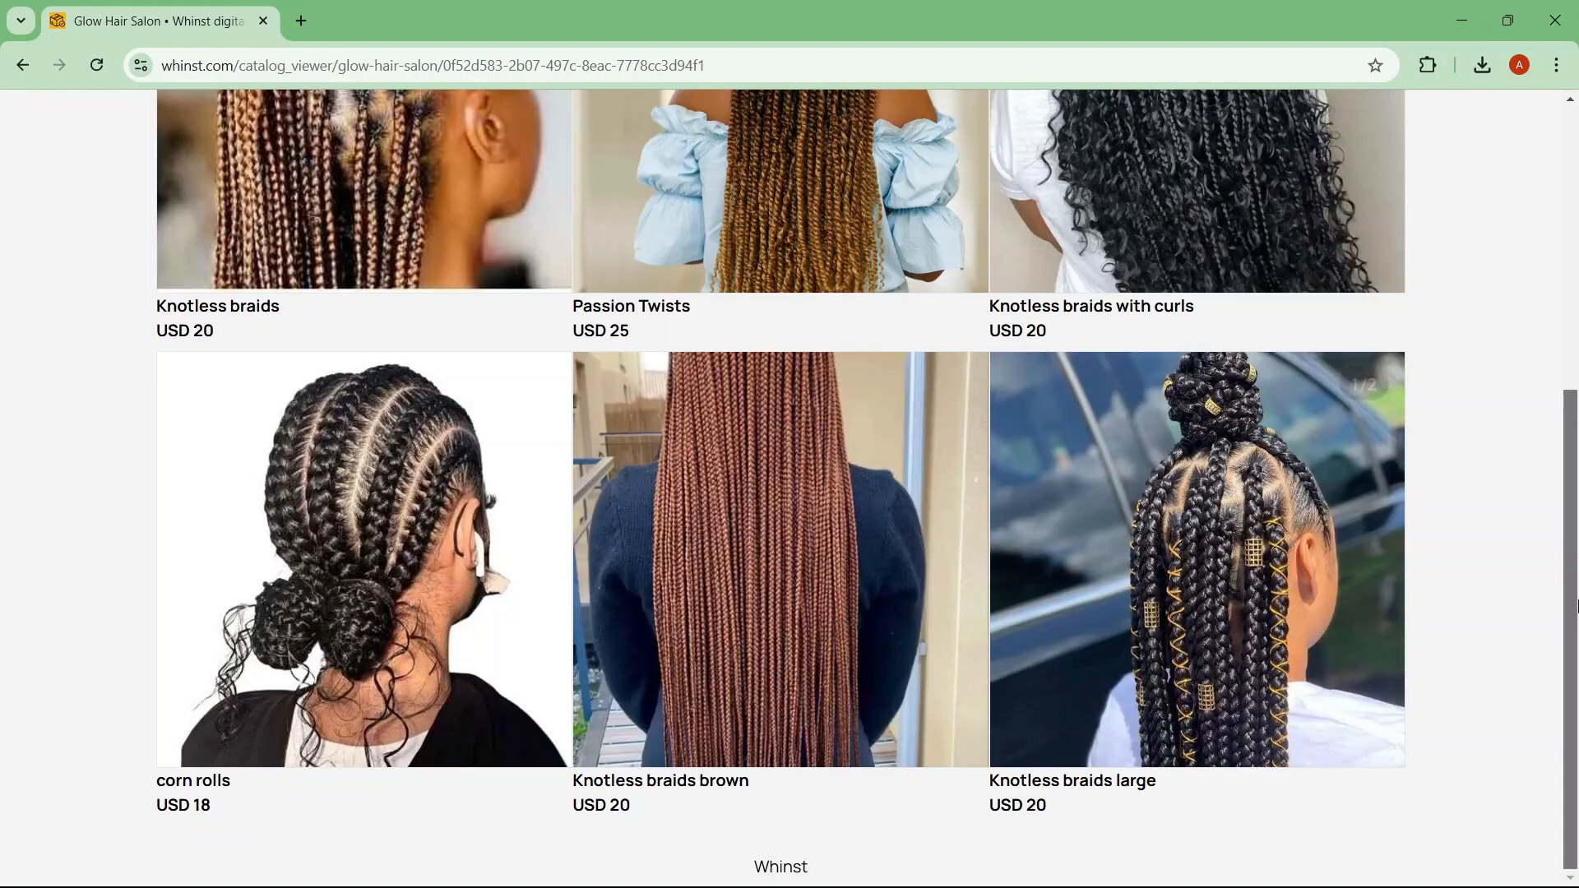
left_click_drag(1577, 606, 1573, 321)
Step: Switch the catalog to a two-column grid and preview Passion Twists and corn rolls details
left_click(747, 295)
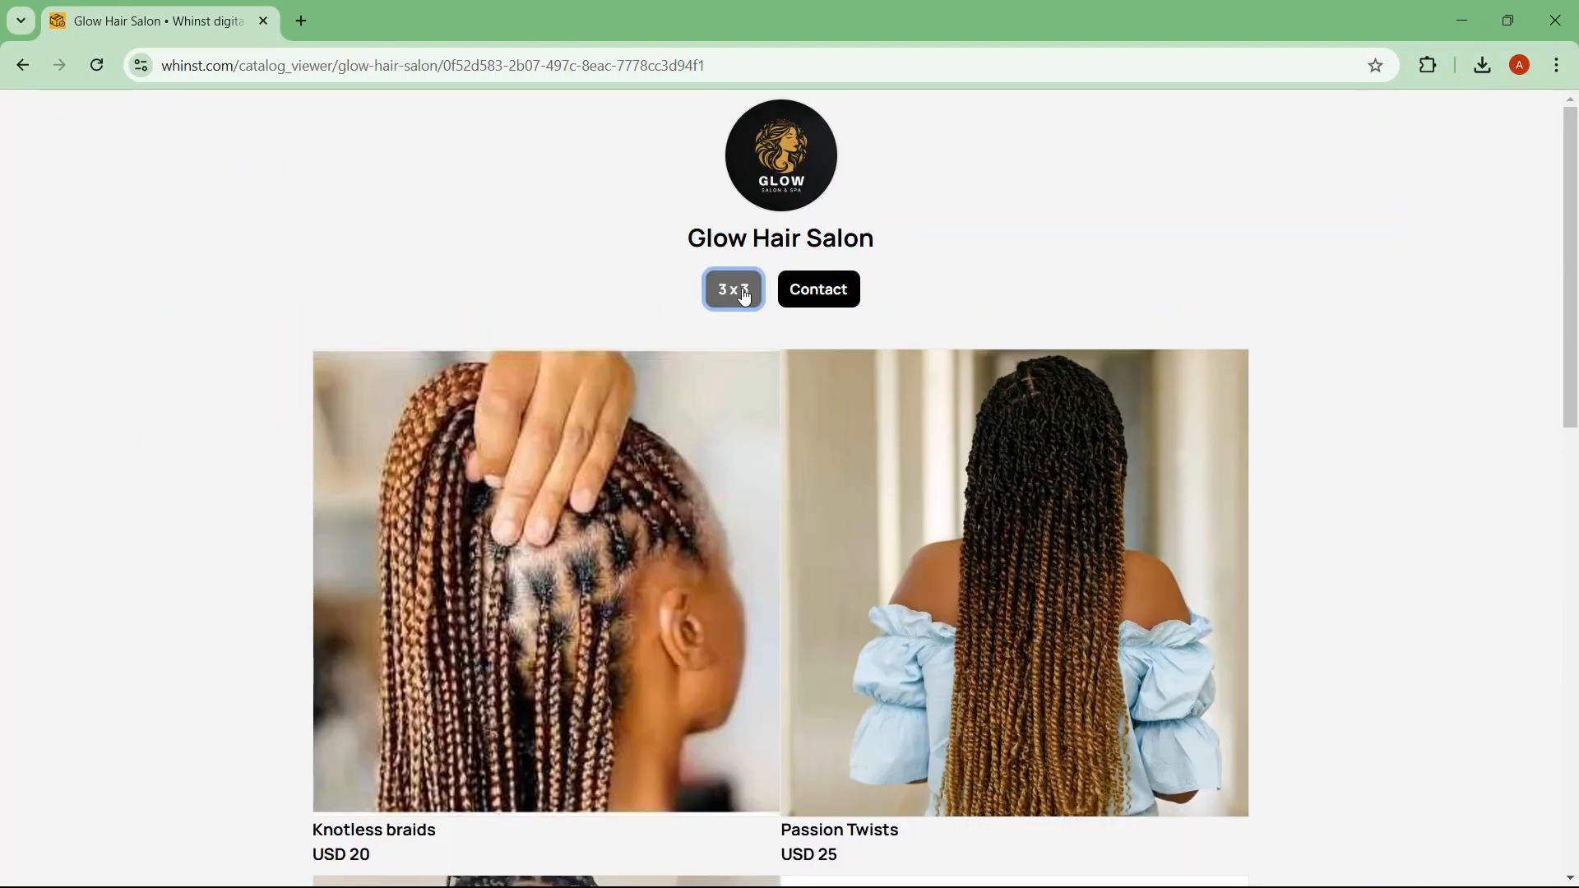
scroll(1096, 385, "down", 2)
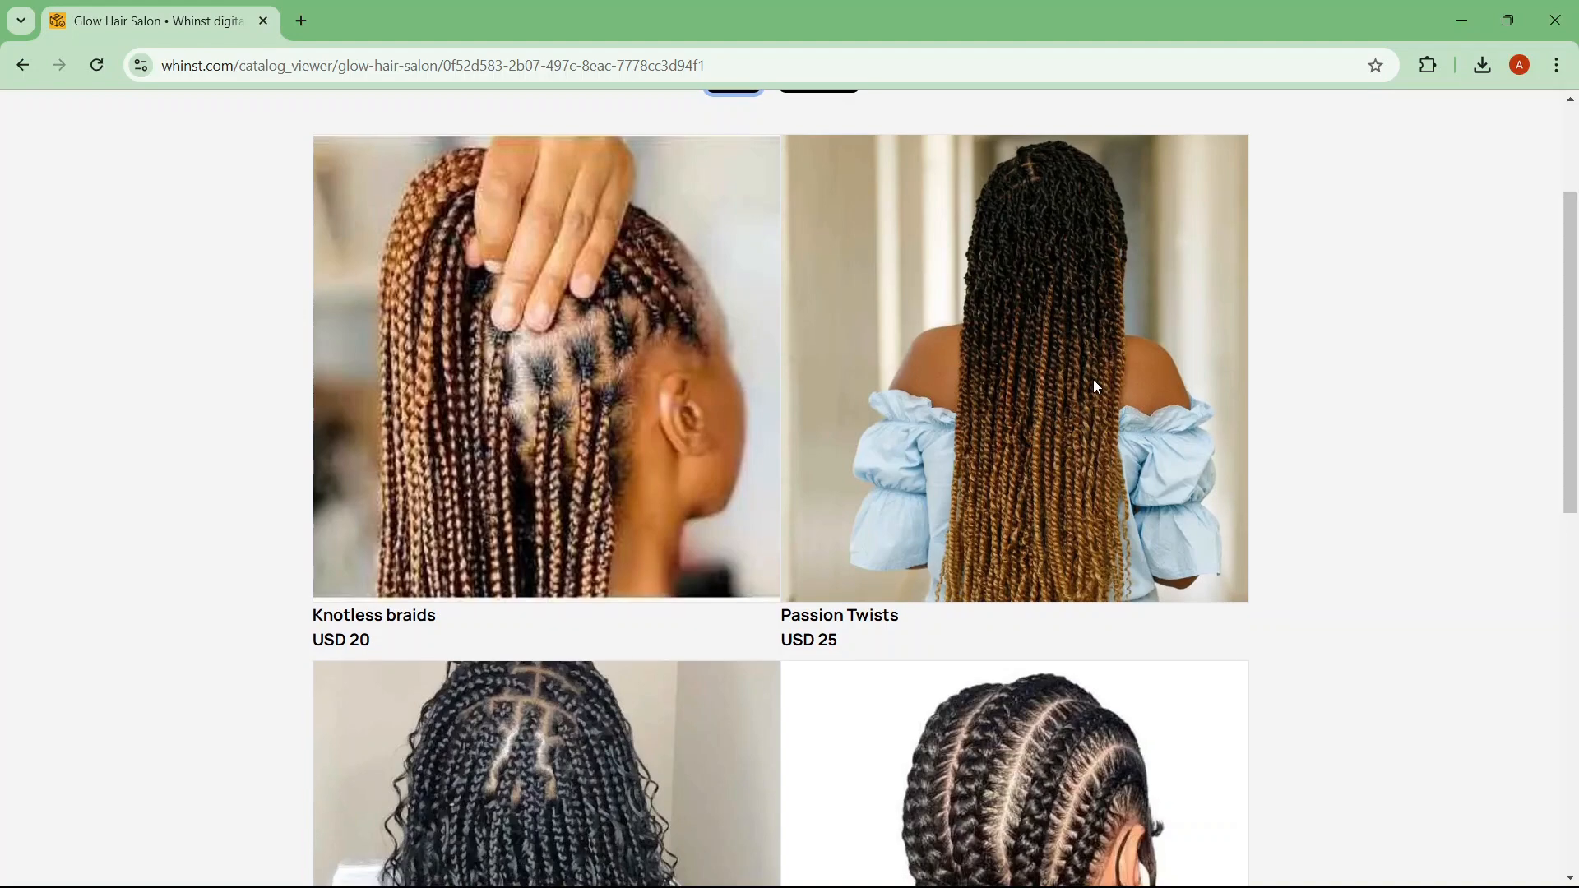
left_click(1094, 384)
left_click(1185, 384)
left_click_drag(1572, 403, 1577, 565)
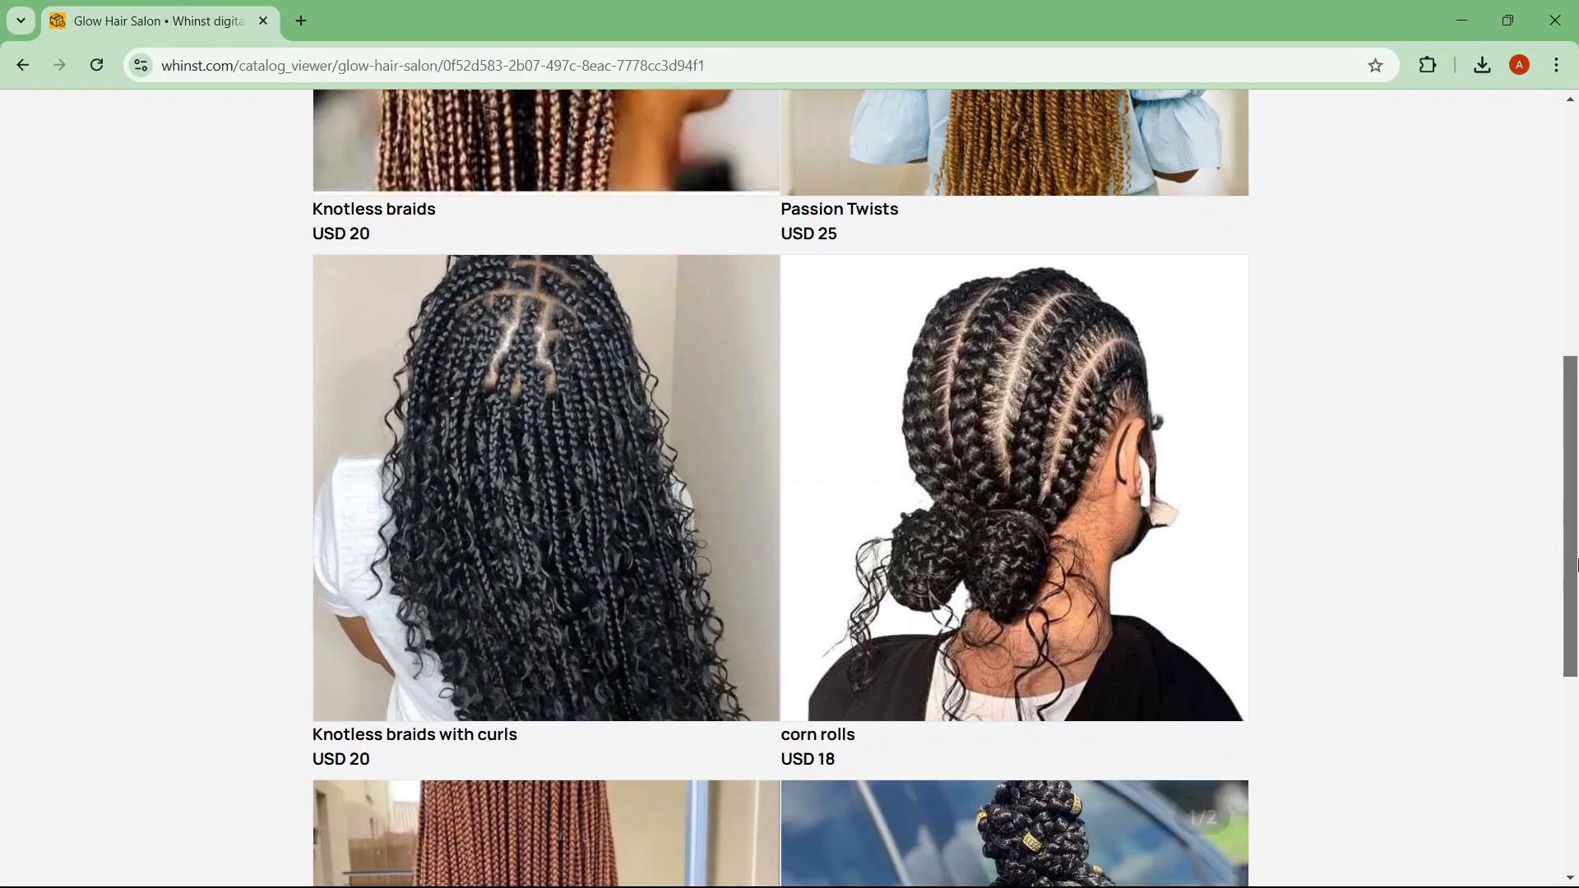
left_click(1115, 531)
left_click(1328, 507)
Step: Preview Knotless braids brown, restore the three-column grid, and start a new catalog
left_click_drag(1574, 473, 1578, 670)
left_click(562, 504)
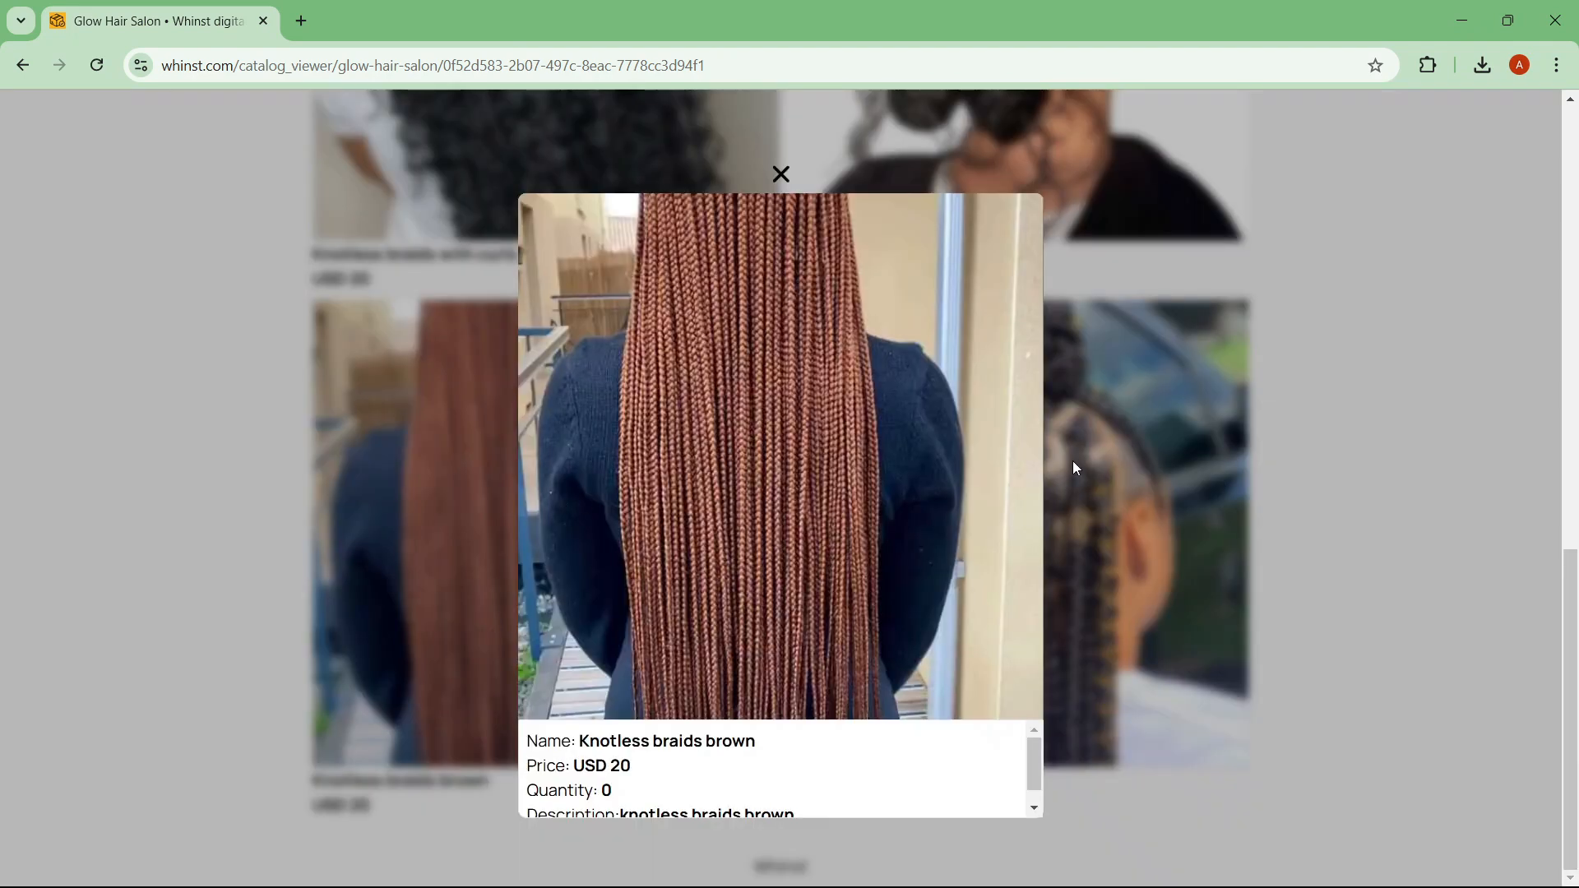
left_click(1073, 461)
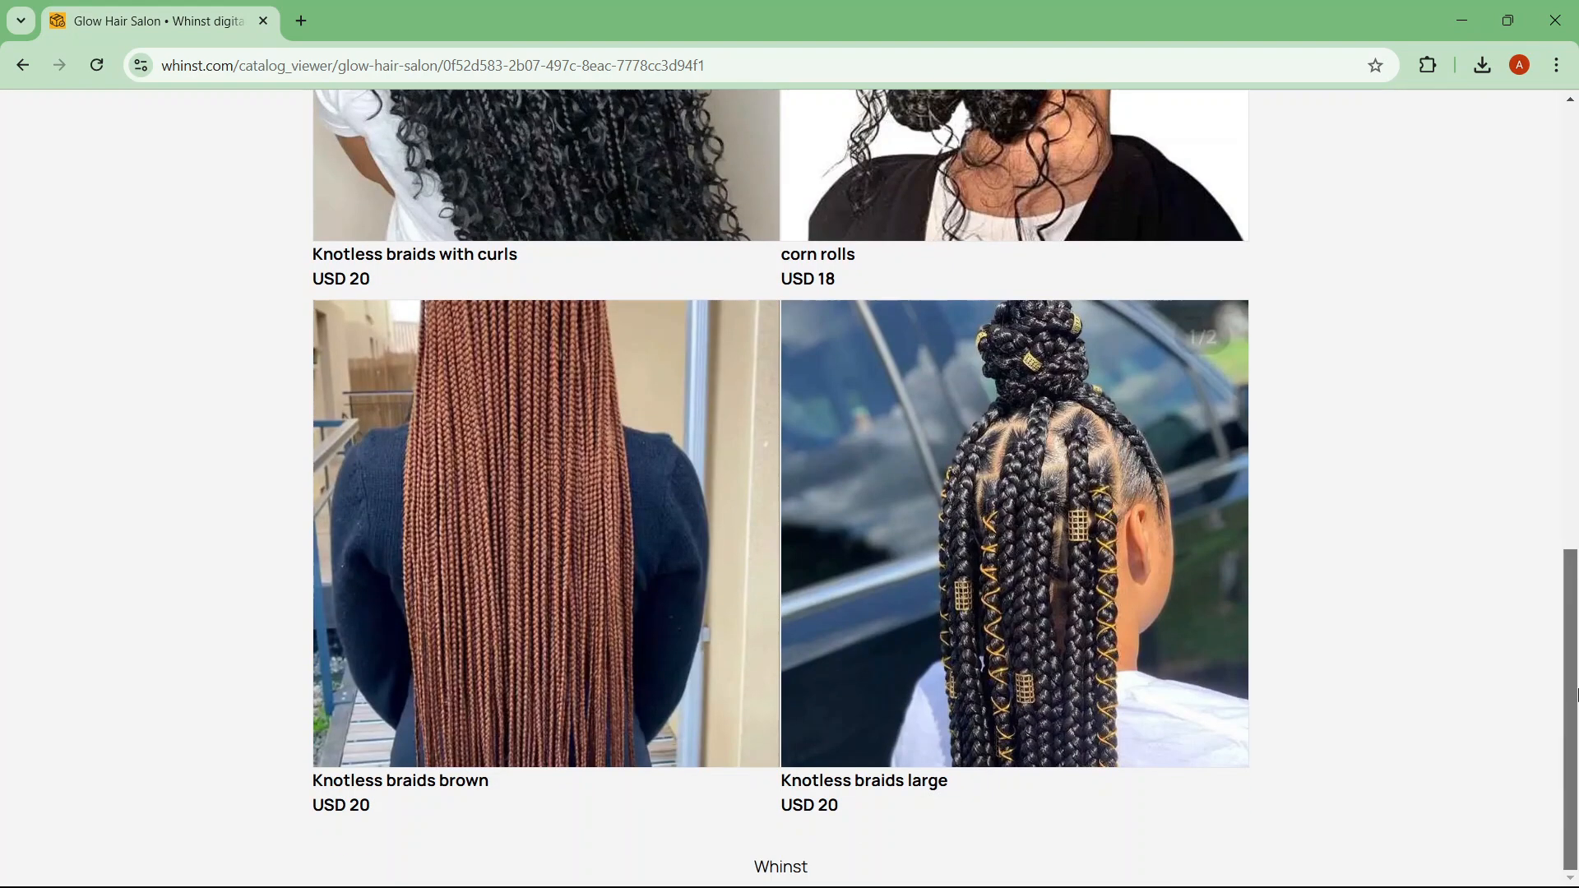
left_click_drag(1578, 653, 1578, 190)
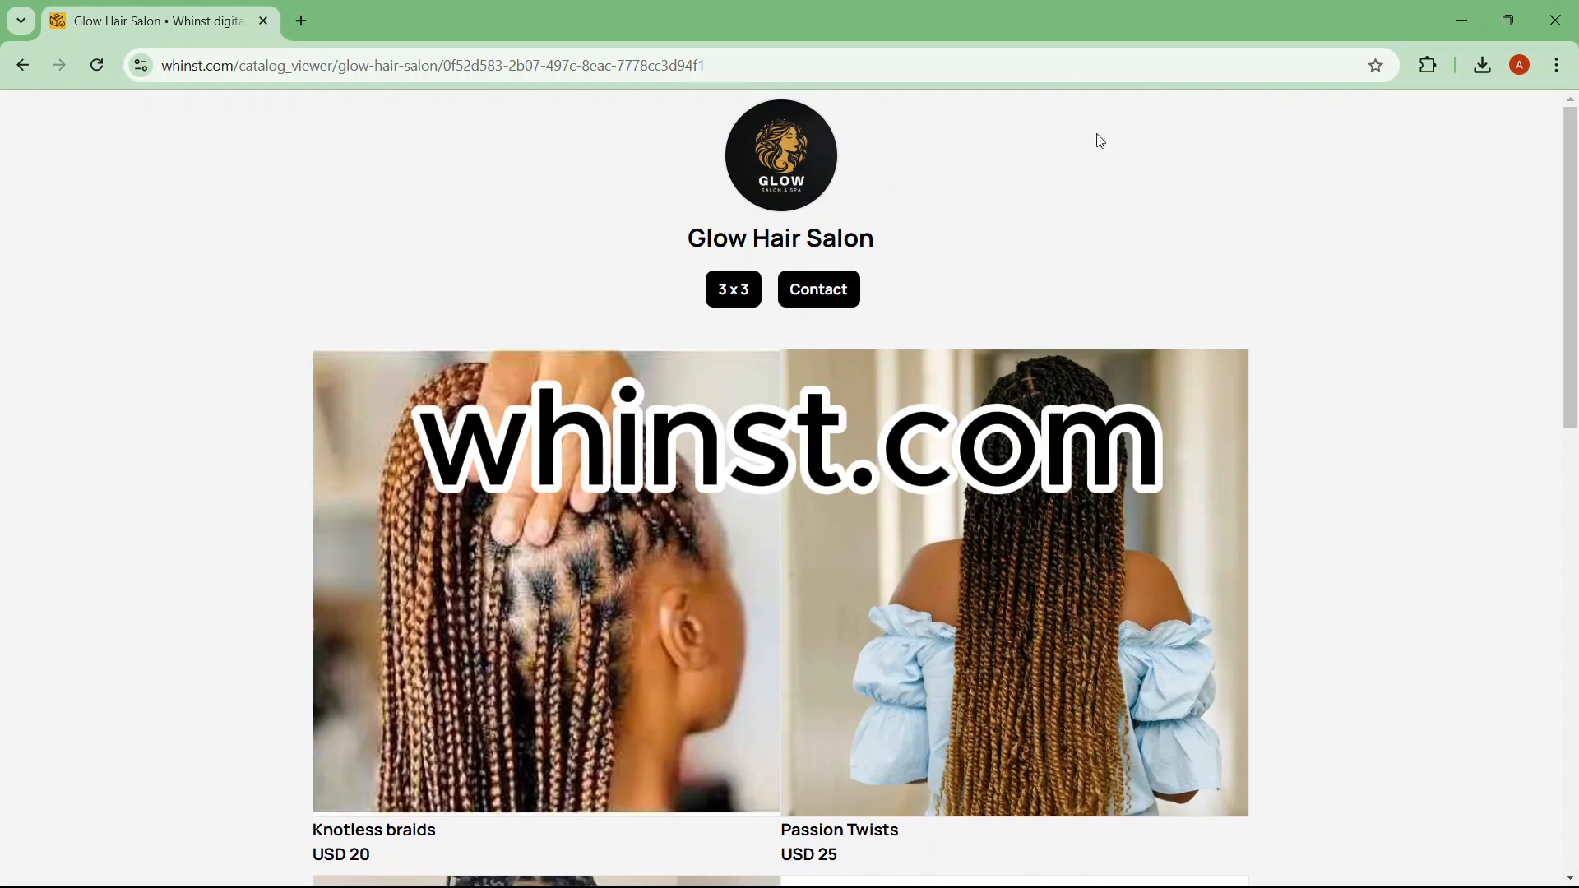
left_click(733, 303)
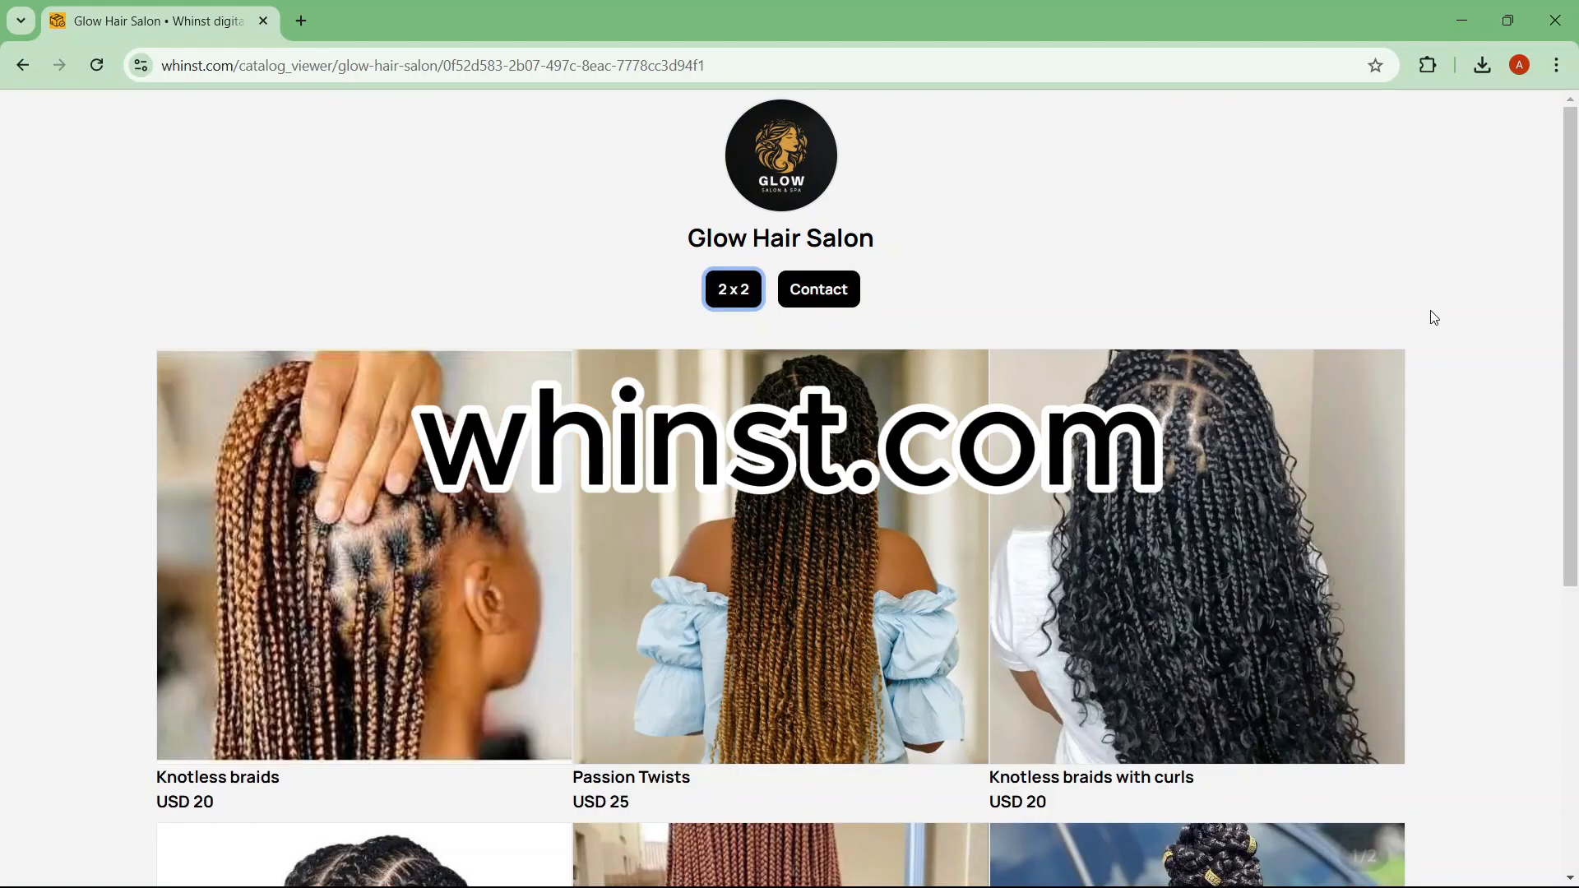
left_click_drag(1577, 330, 1573, 122)
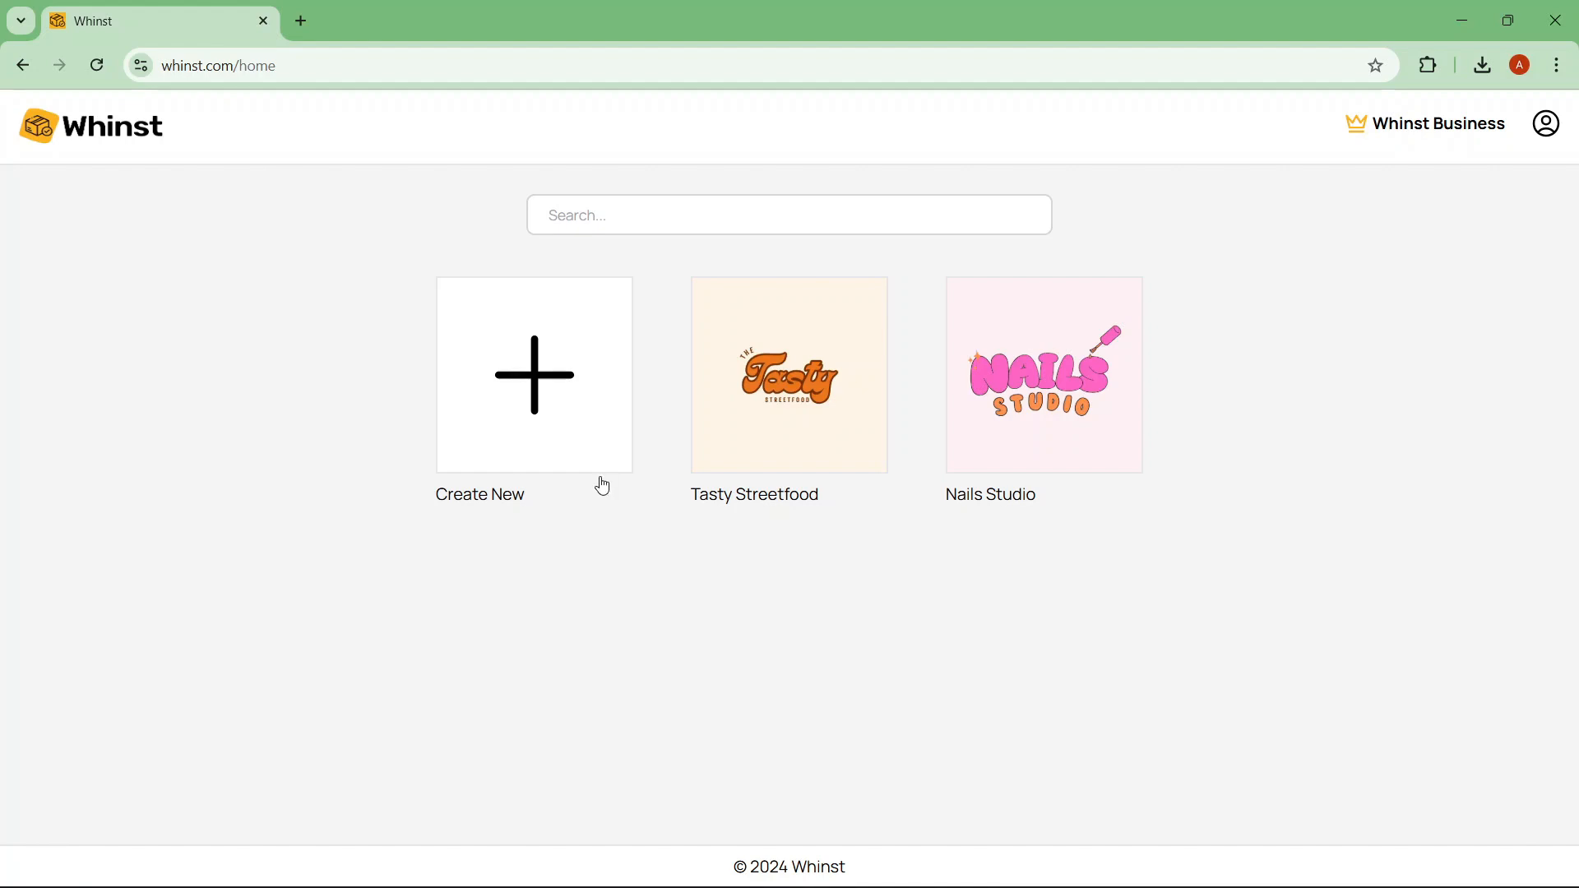
left_click(574, 389)
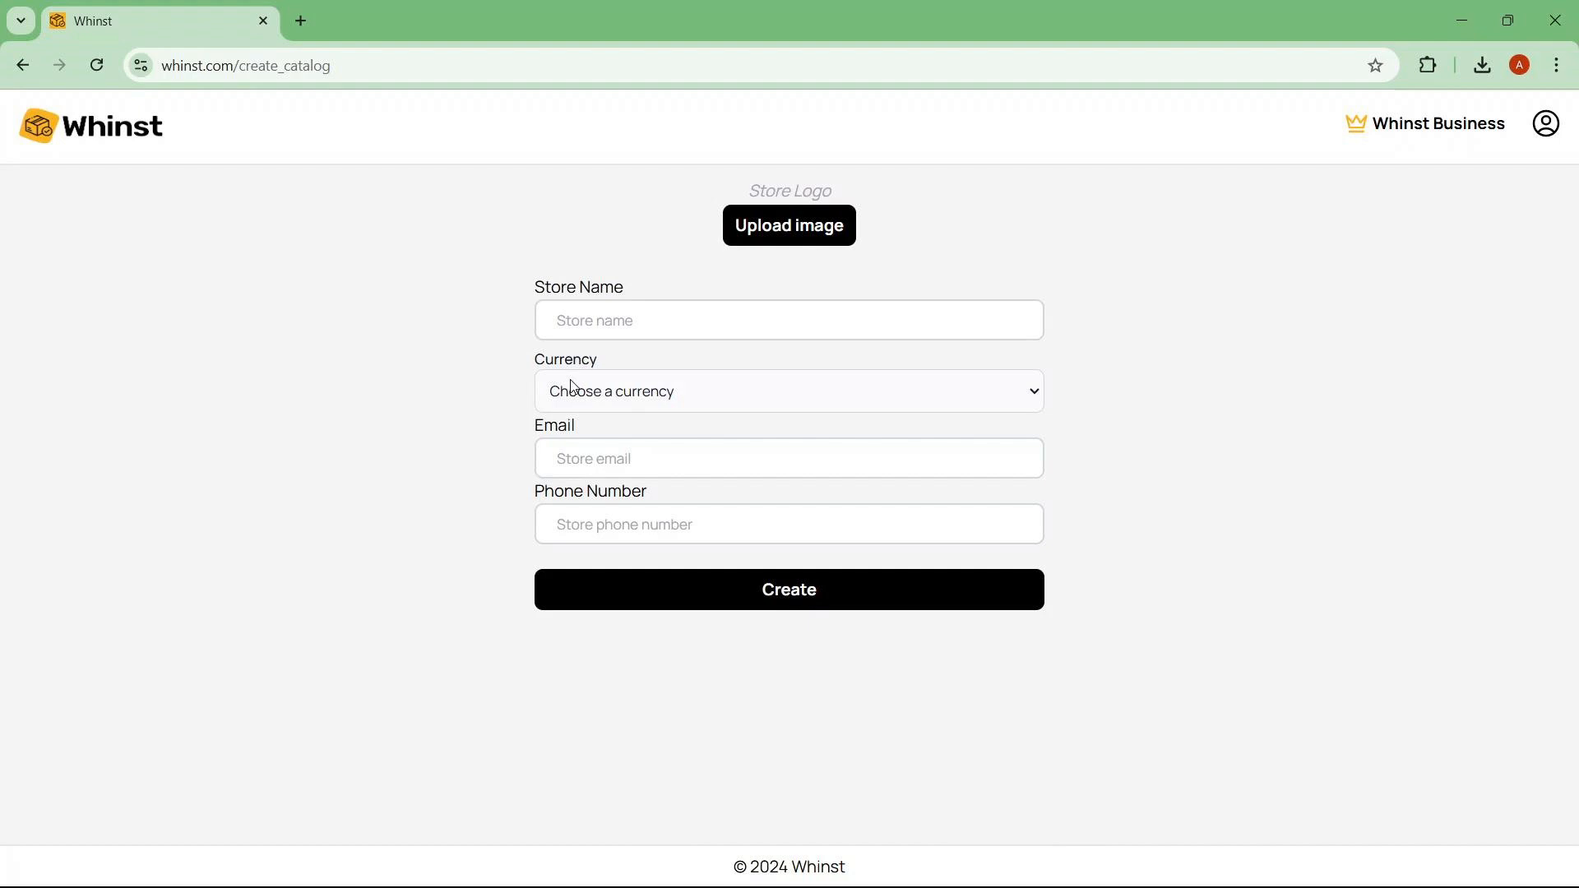
Step: Upload the GLOW logo, name the store Glow Hair Salon, and set the currency to USD
left_click(778, 236)
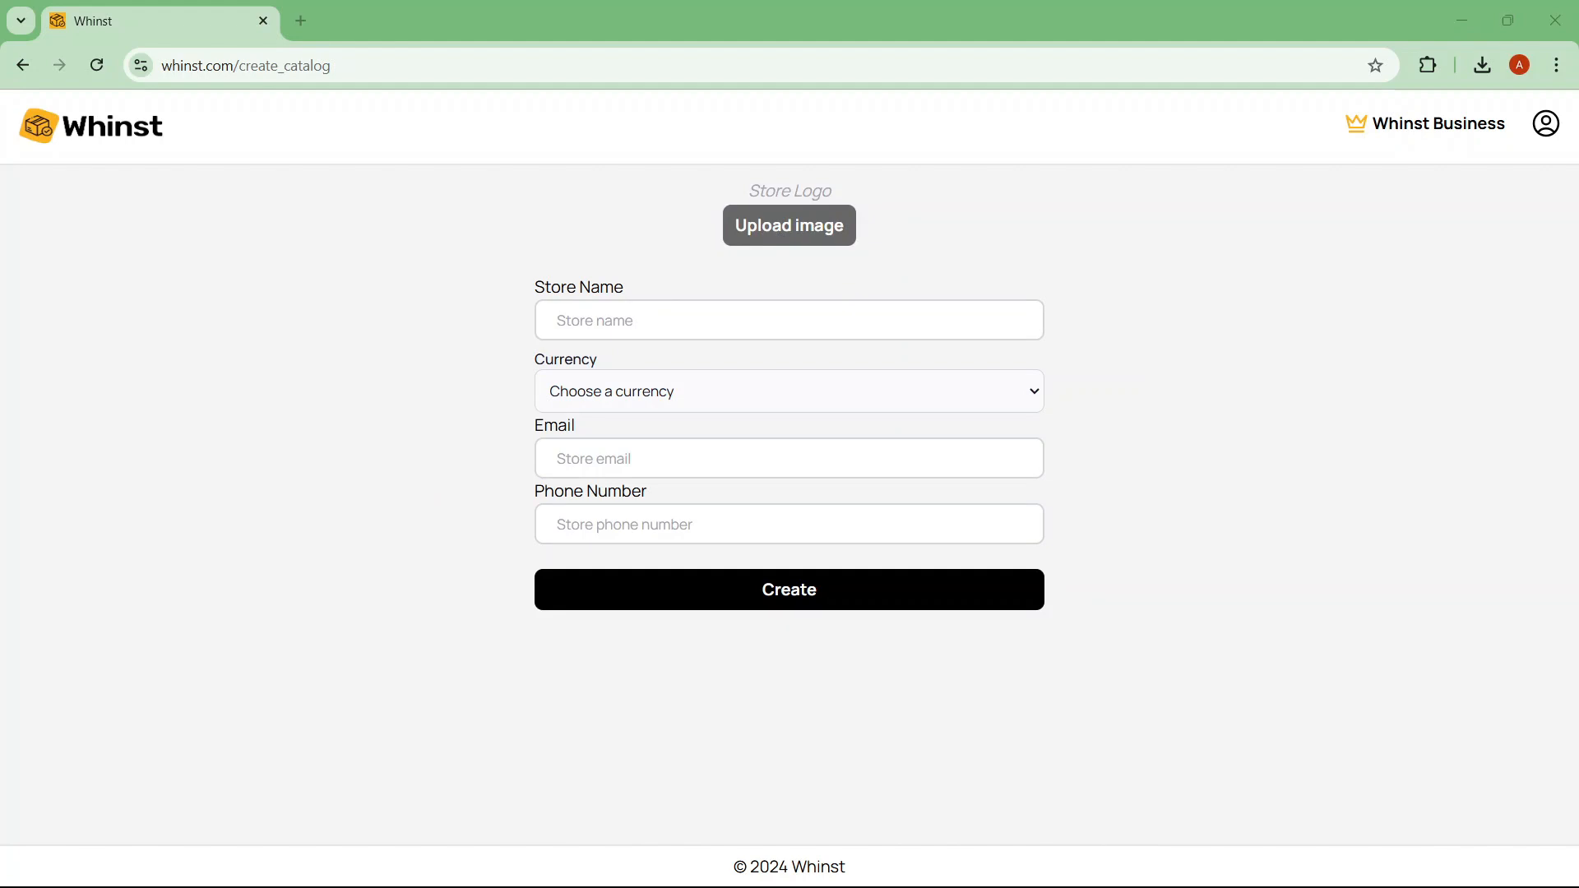
type("glo")
left_click(719, 564)
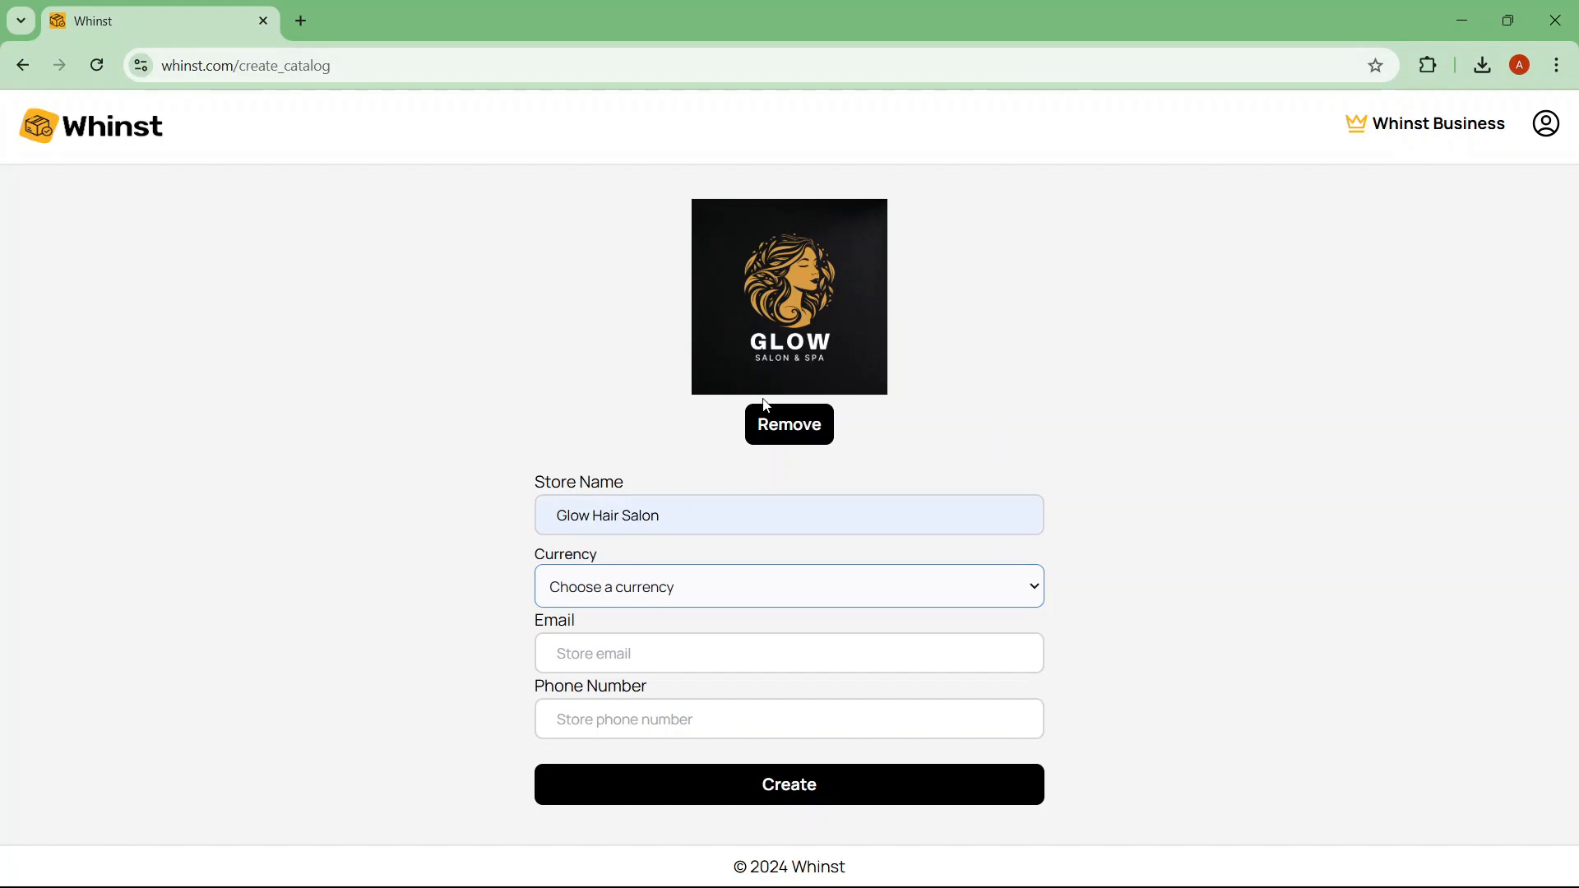
left_click(680, 586)
left_click(680, 614)
Step: Enter the store's e-mail address and phone number, then create the catalog
left_click(656, 663)
type("glow")
left_click(682, 698)
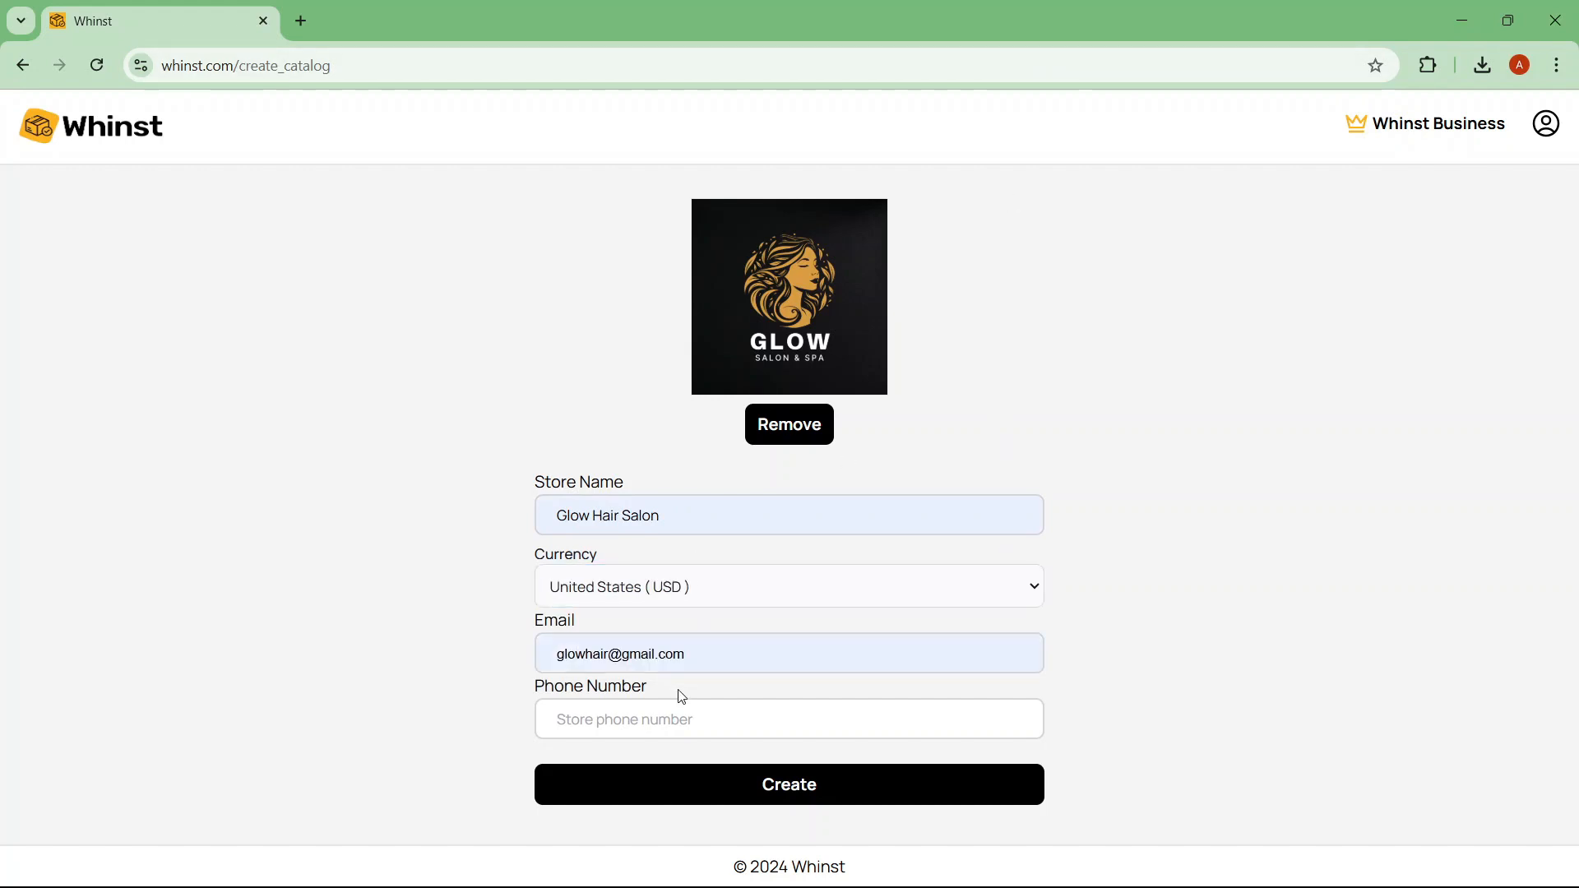
left_click(617, 734)
type("122")
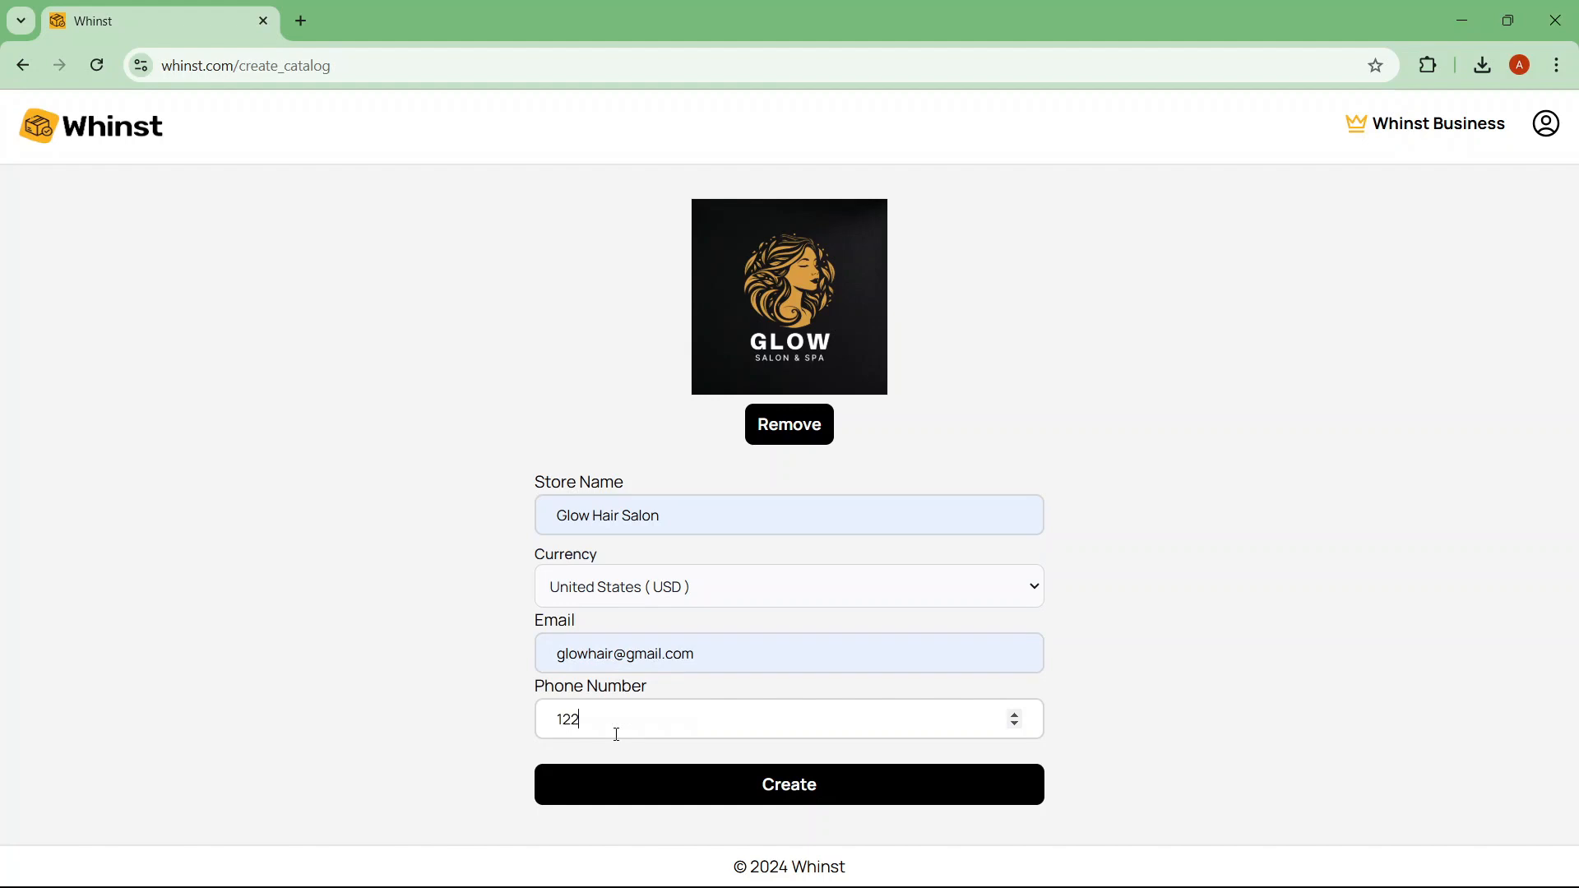
type("456789")
left_click(950, 789)
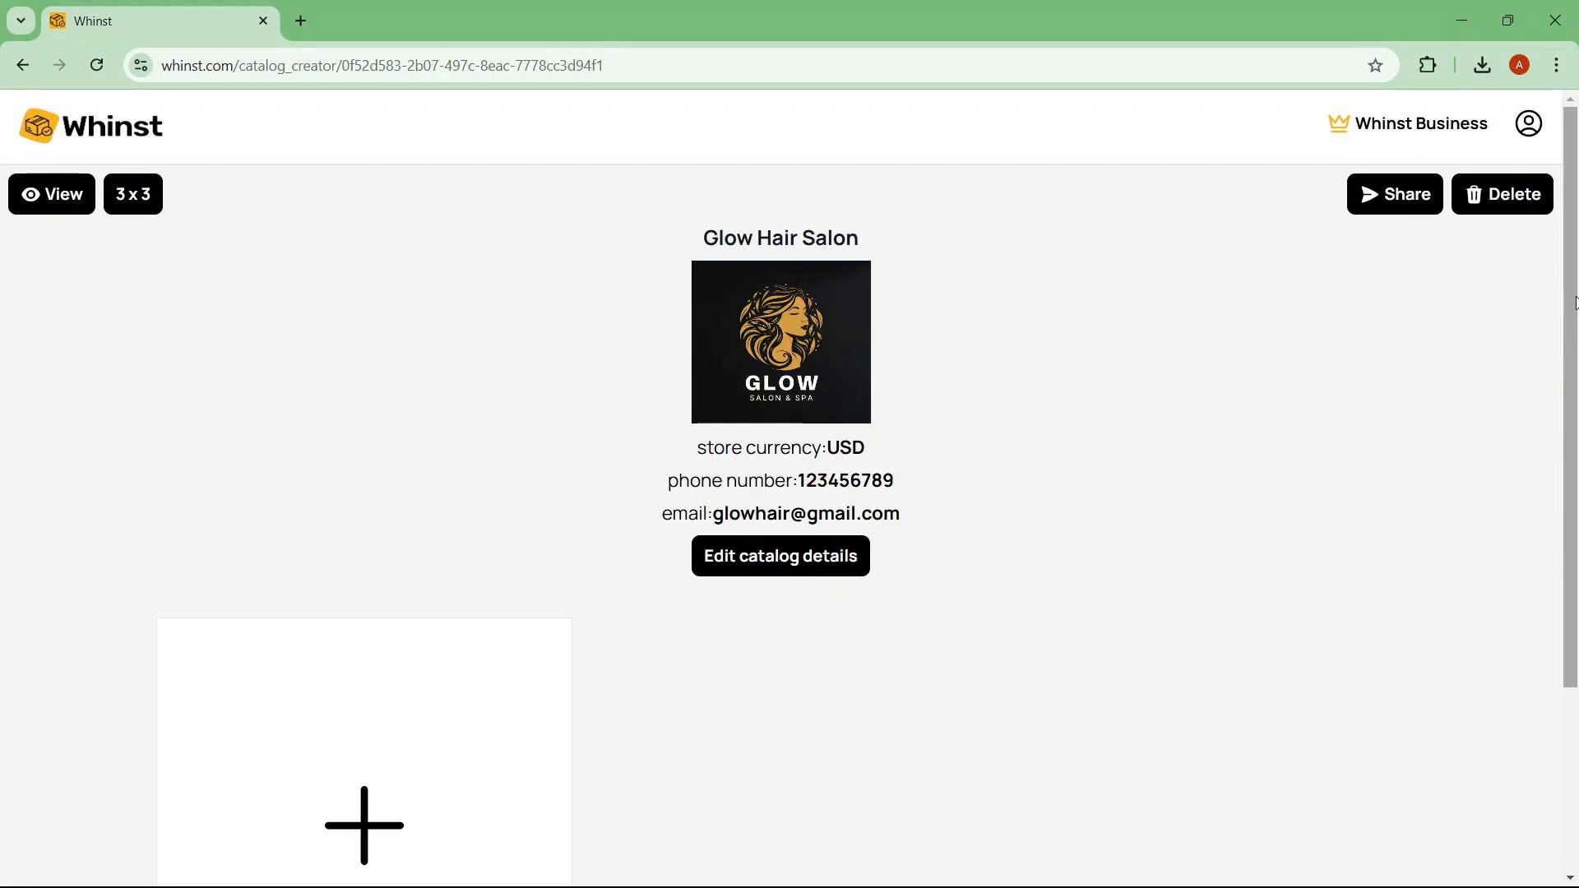
Step: Start a new product and upload the braid photo for it
left_click_drag(1576, 303, 1576, 495)
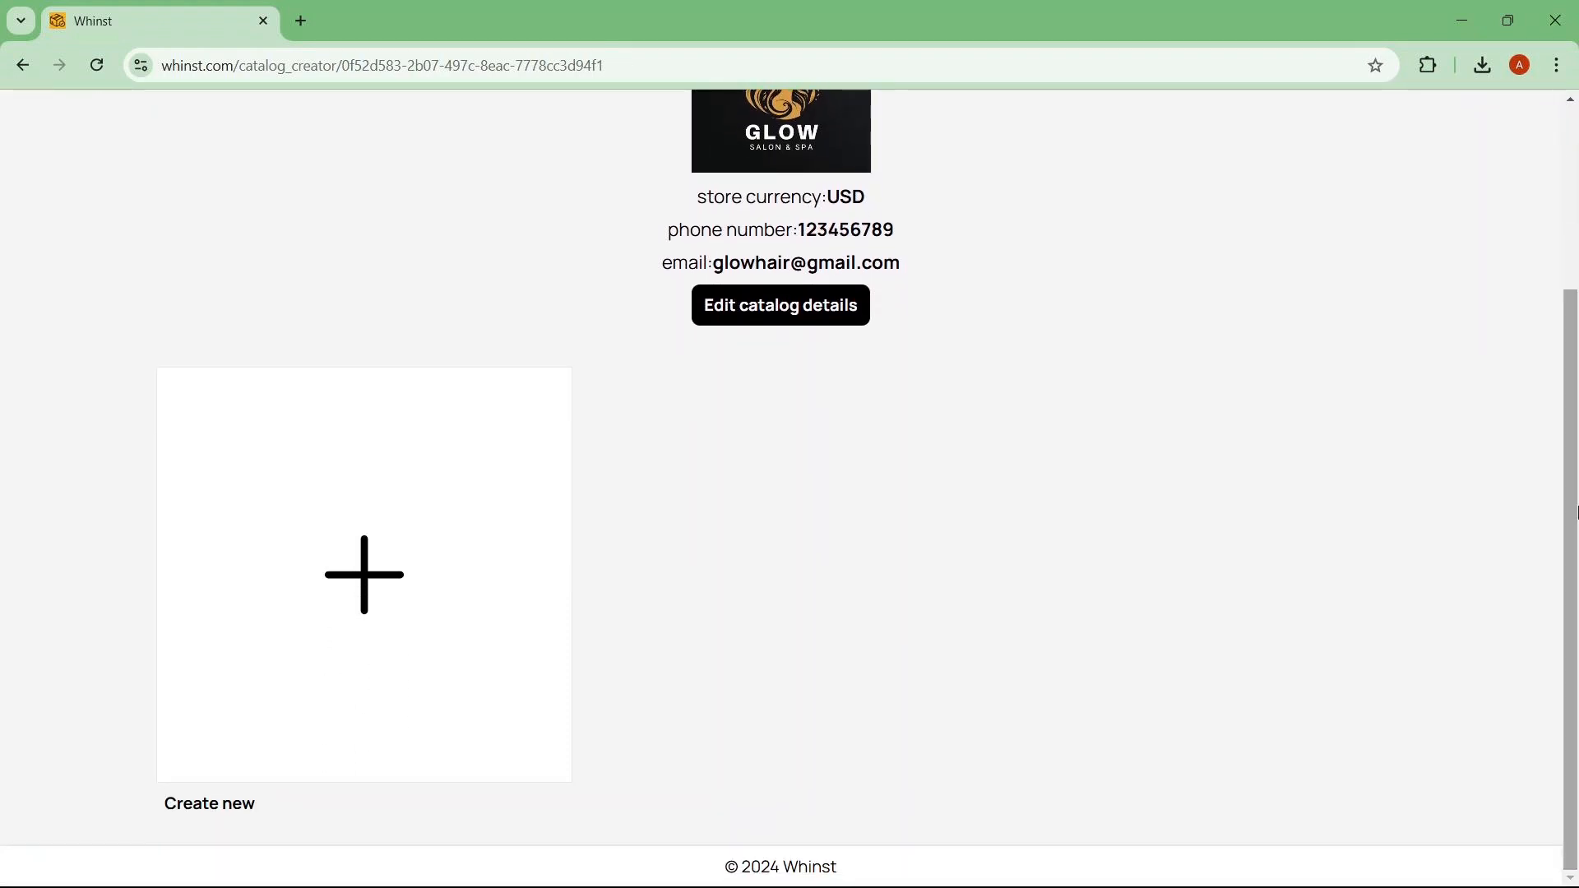
left_click(352, 593)
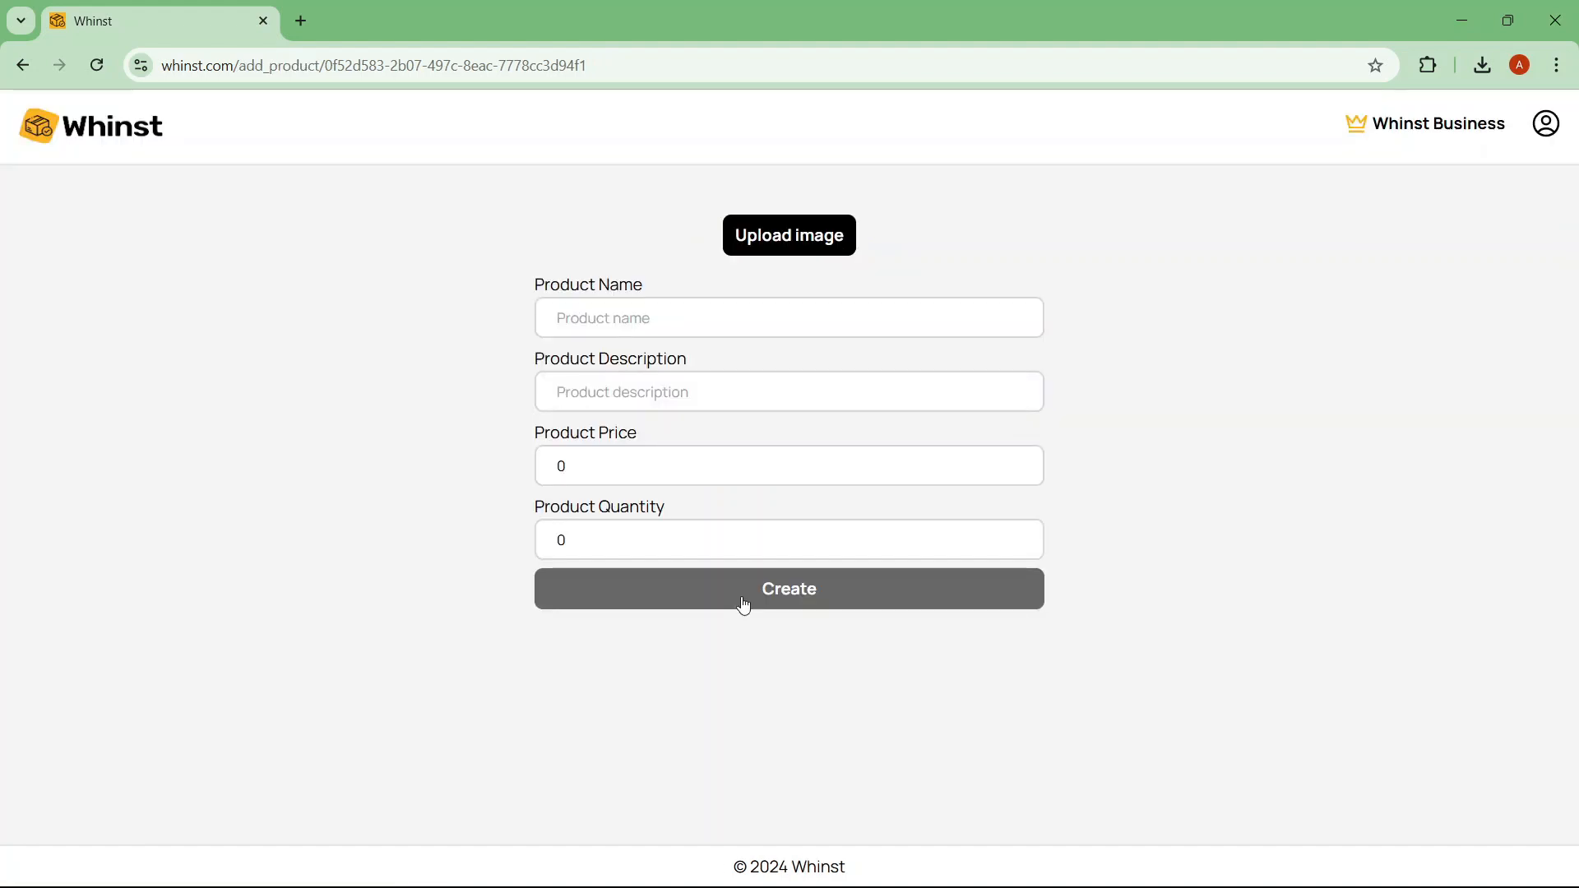
left_click(772, 237)
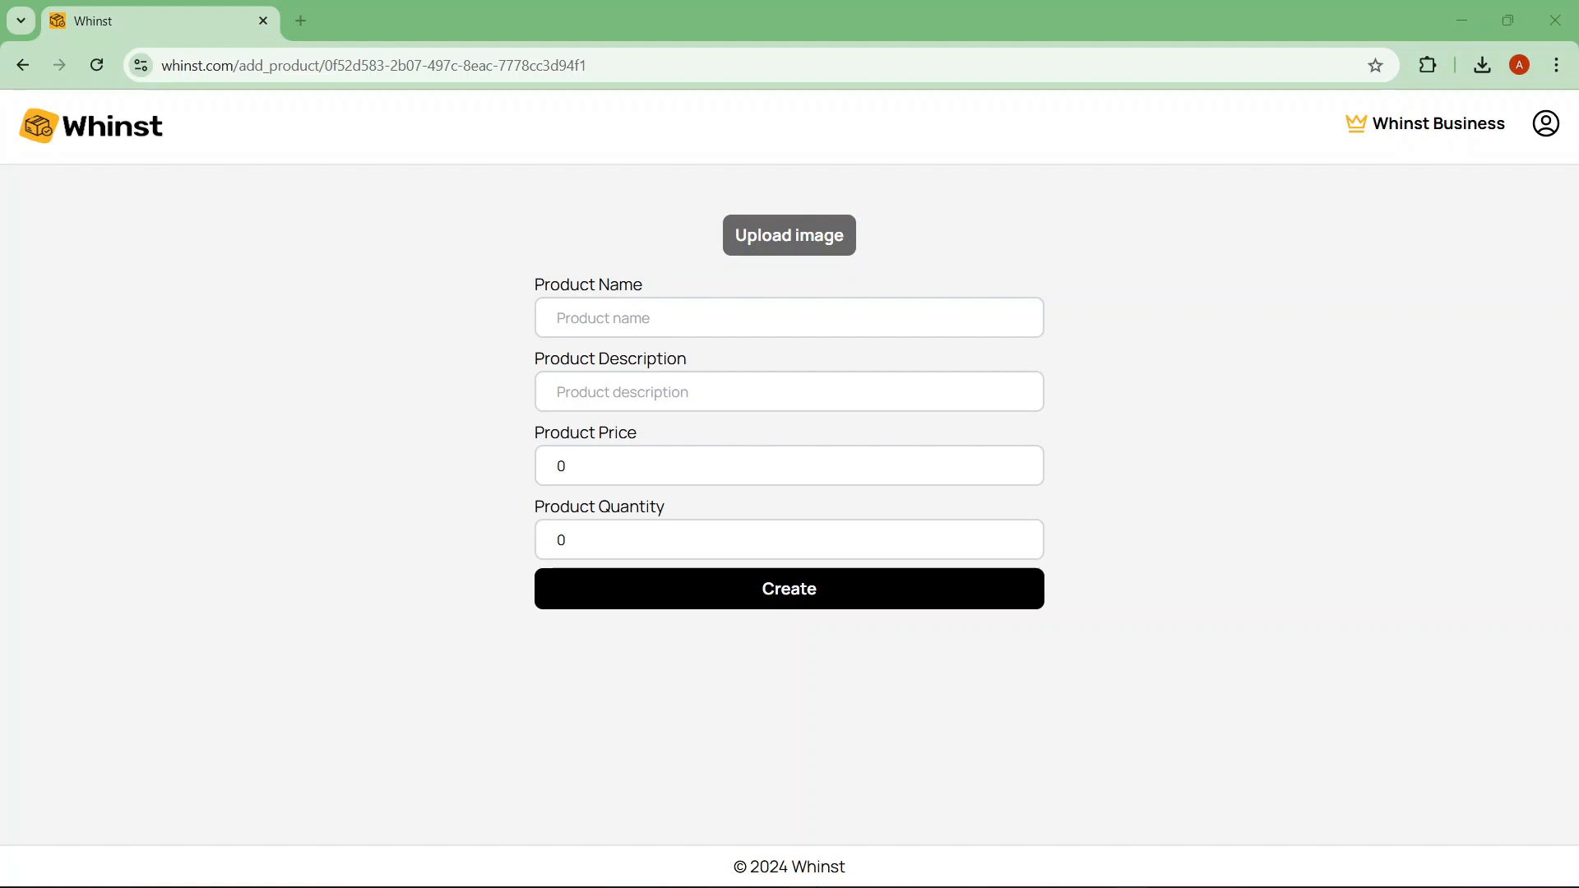
left_click(1416, 847)
left_click_drag(1572, 281, 1578, 515)
Step: Name it Knotless braids, describe it as knotless braids, price it 20, and create it
left_click(782, 492)
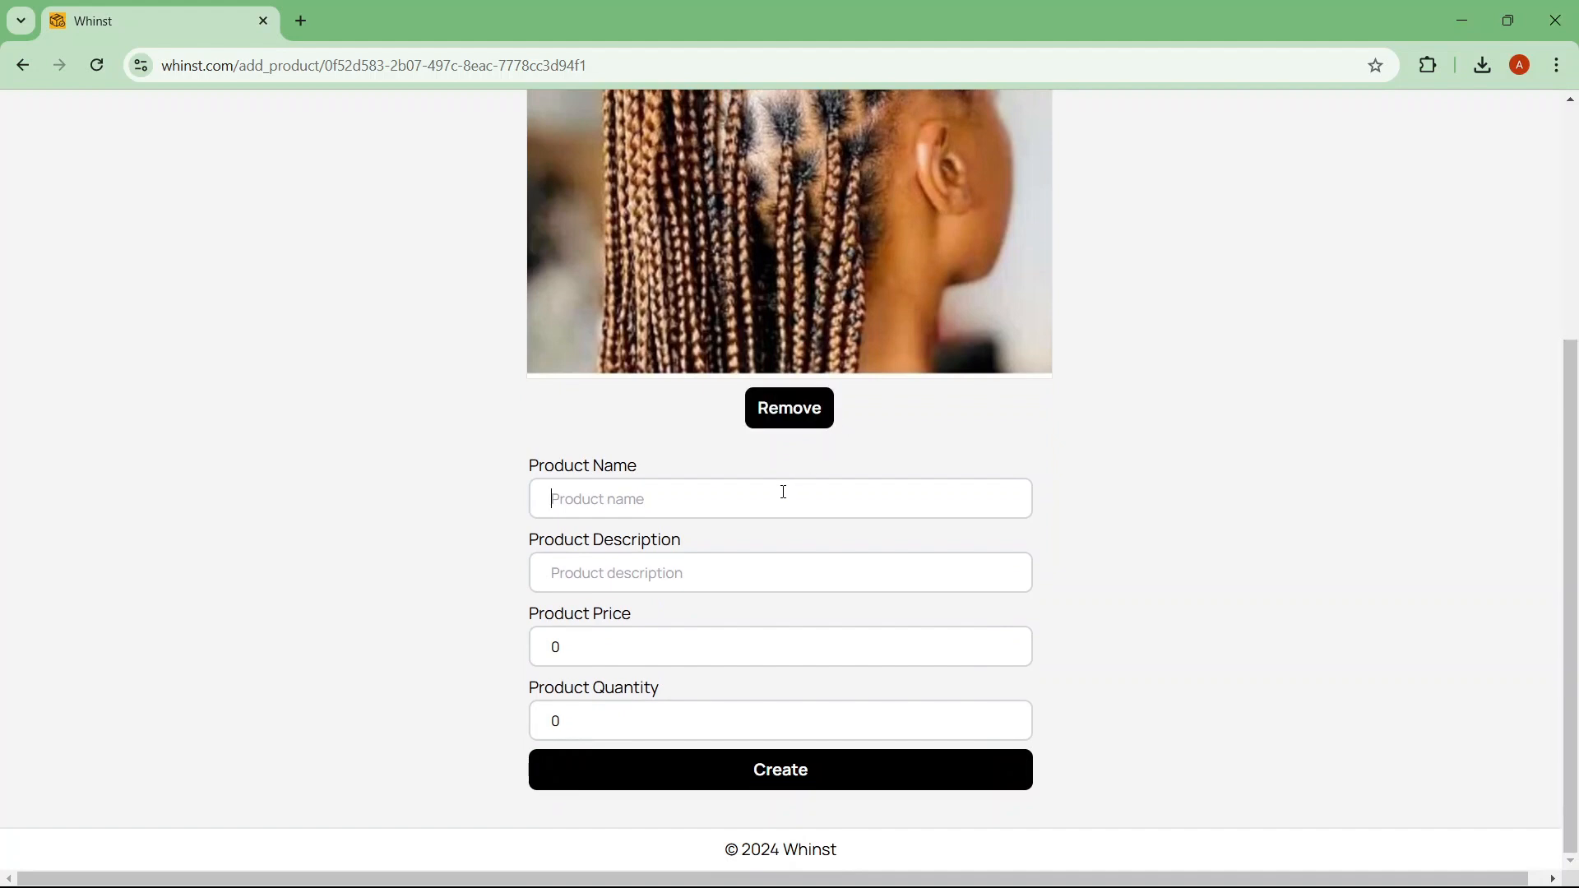
type("kno")
left_click(738, 530)
left_click(638, 571)
type("kno")
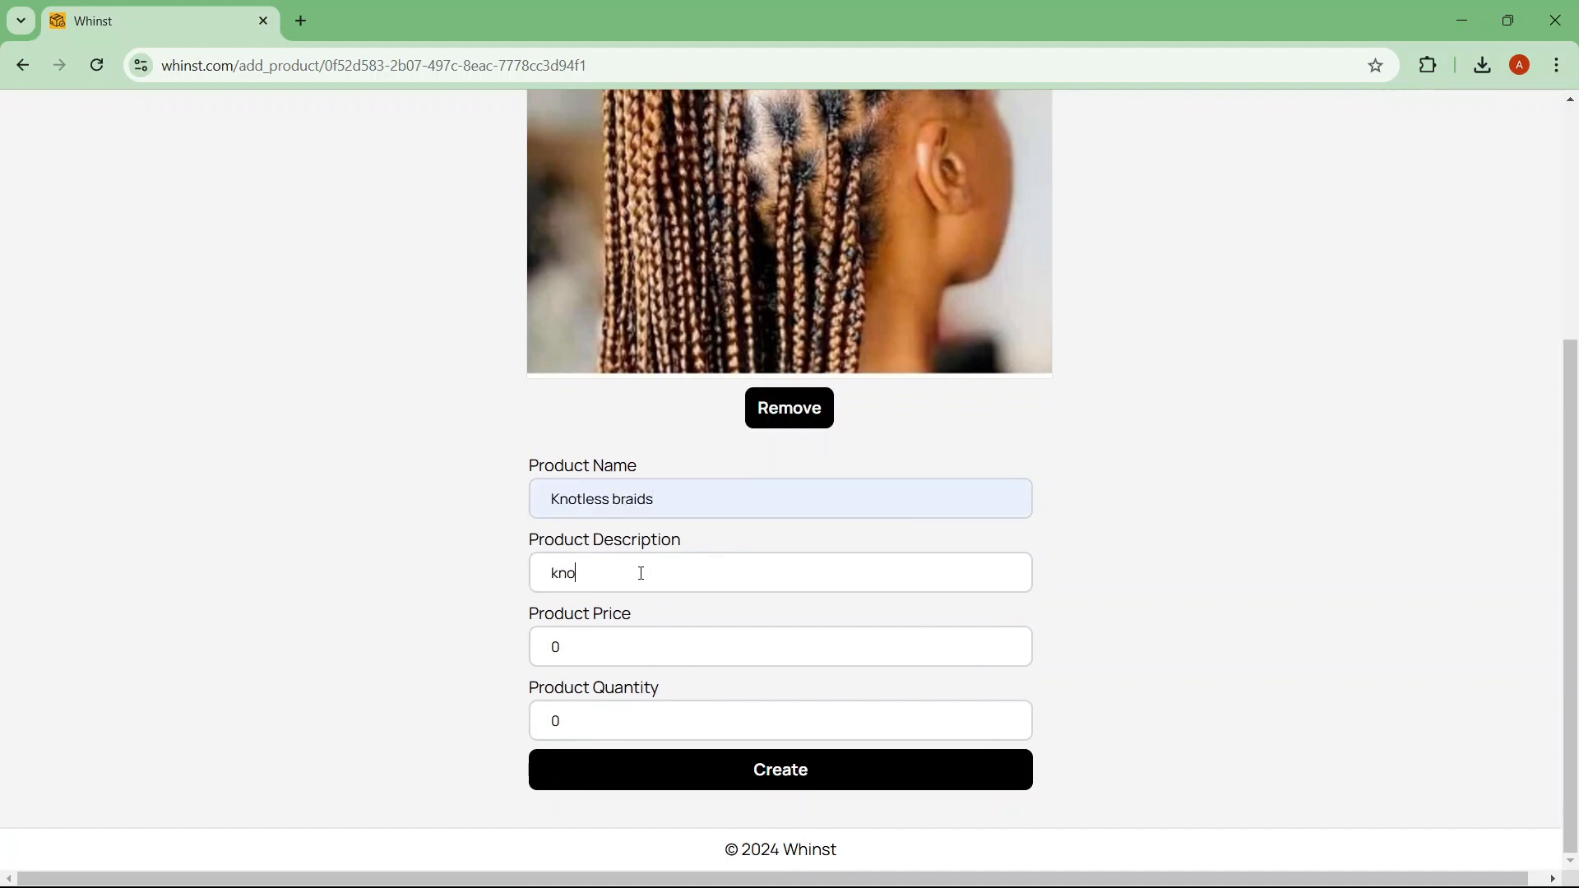
left_click(699, 621)
left_click(619, 652)
key("BackSpace")
type("2")
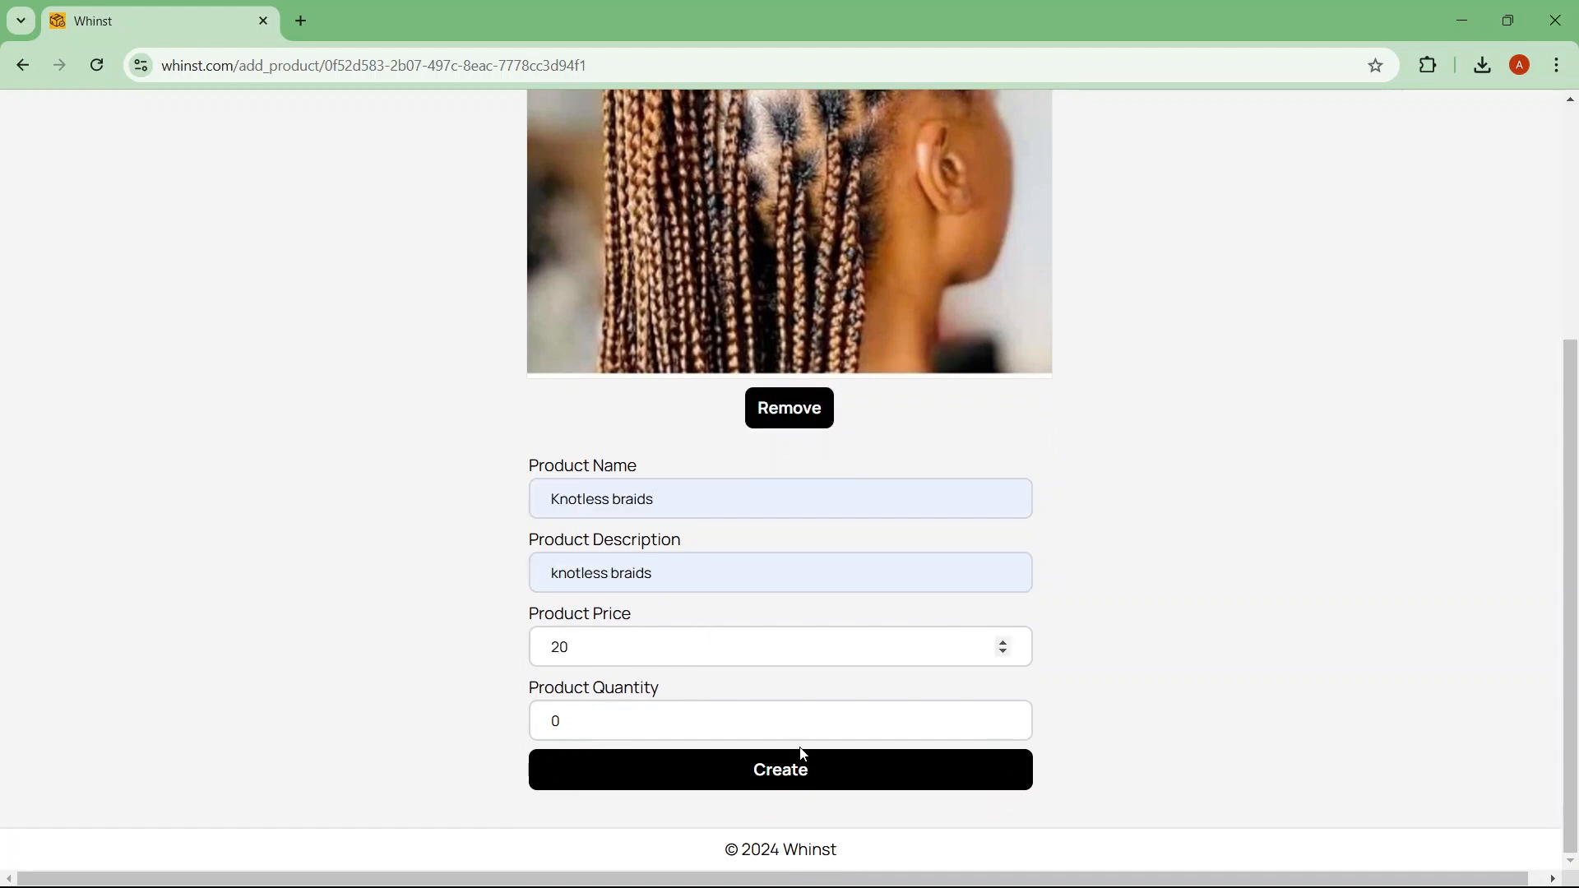
left_click(808, 771)
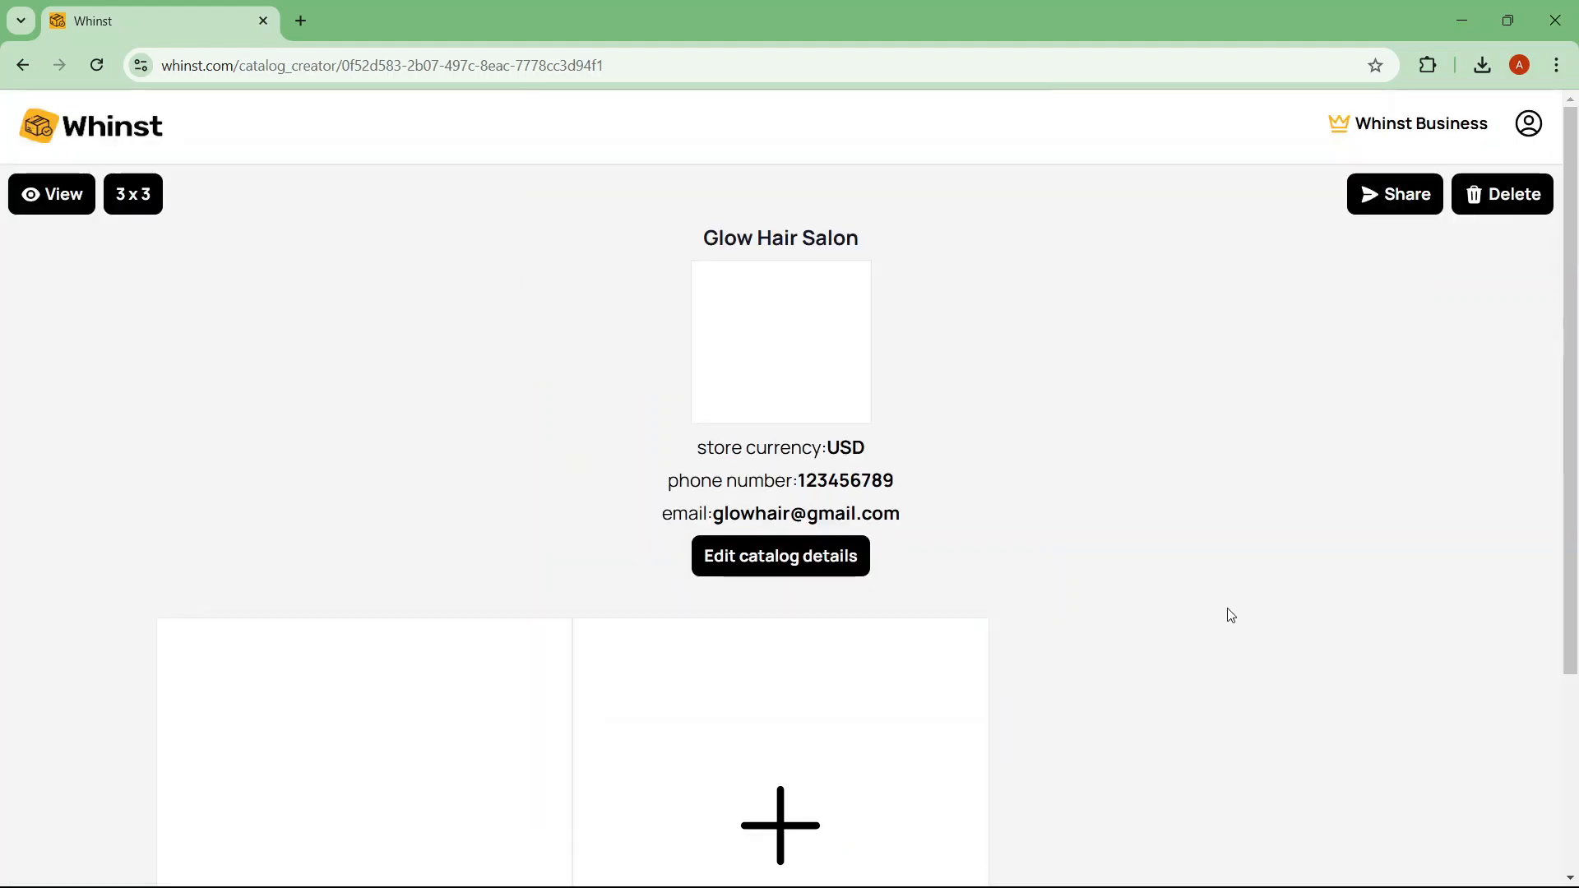
Step: Add the Passion Twists, Knotless braids with curls, and corn rolls (price 18) products
left_click_drag(1572, 324, 1576, 560)
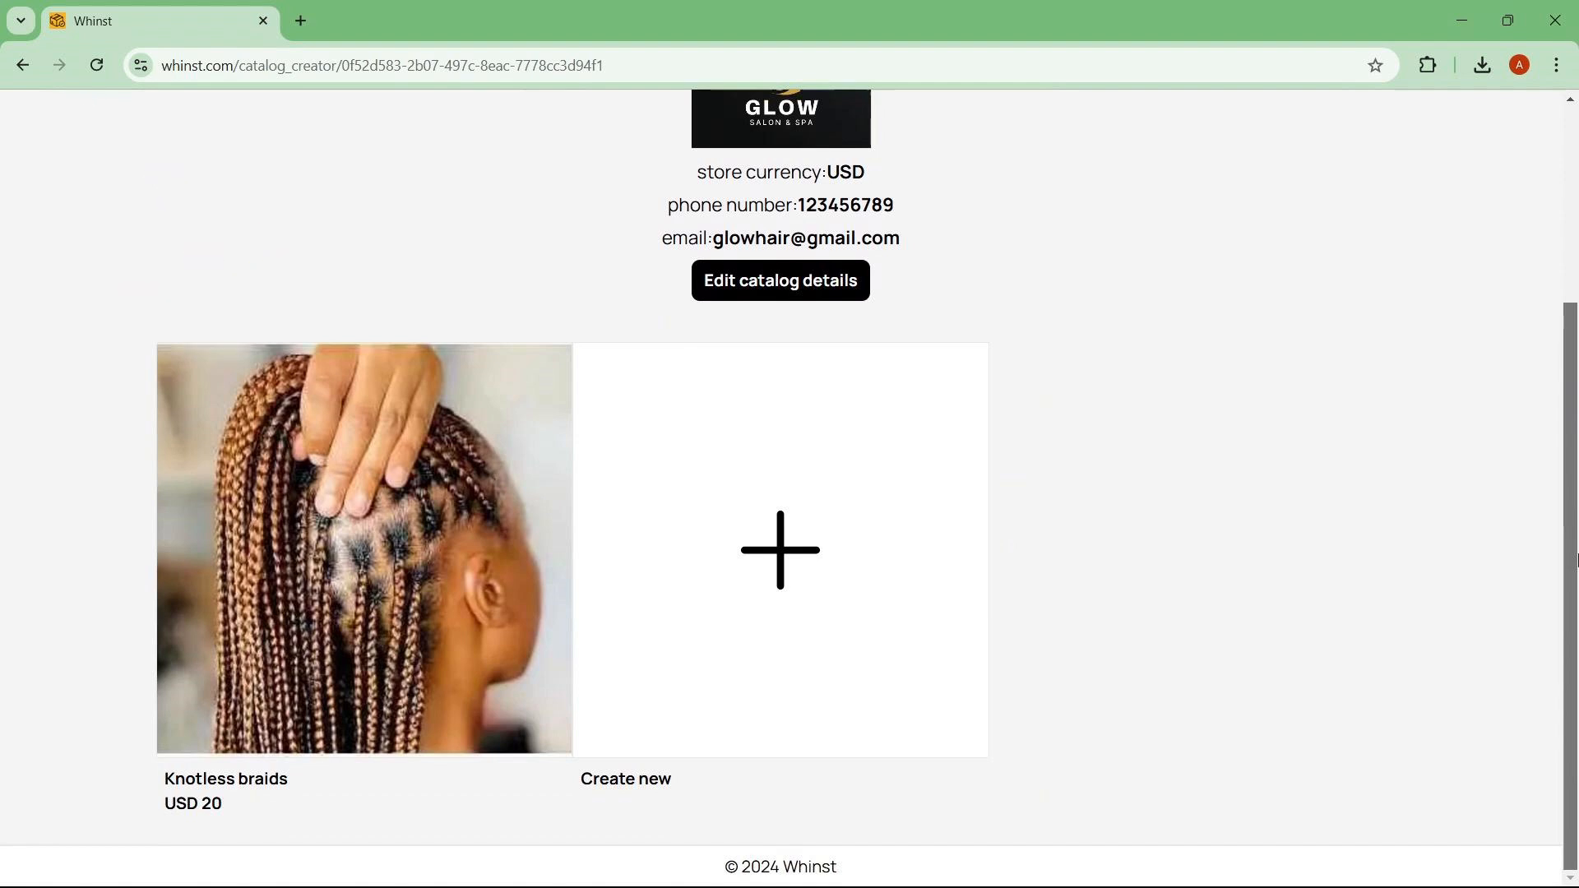
left_click(790, 557)
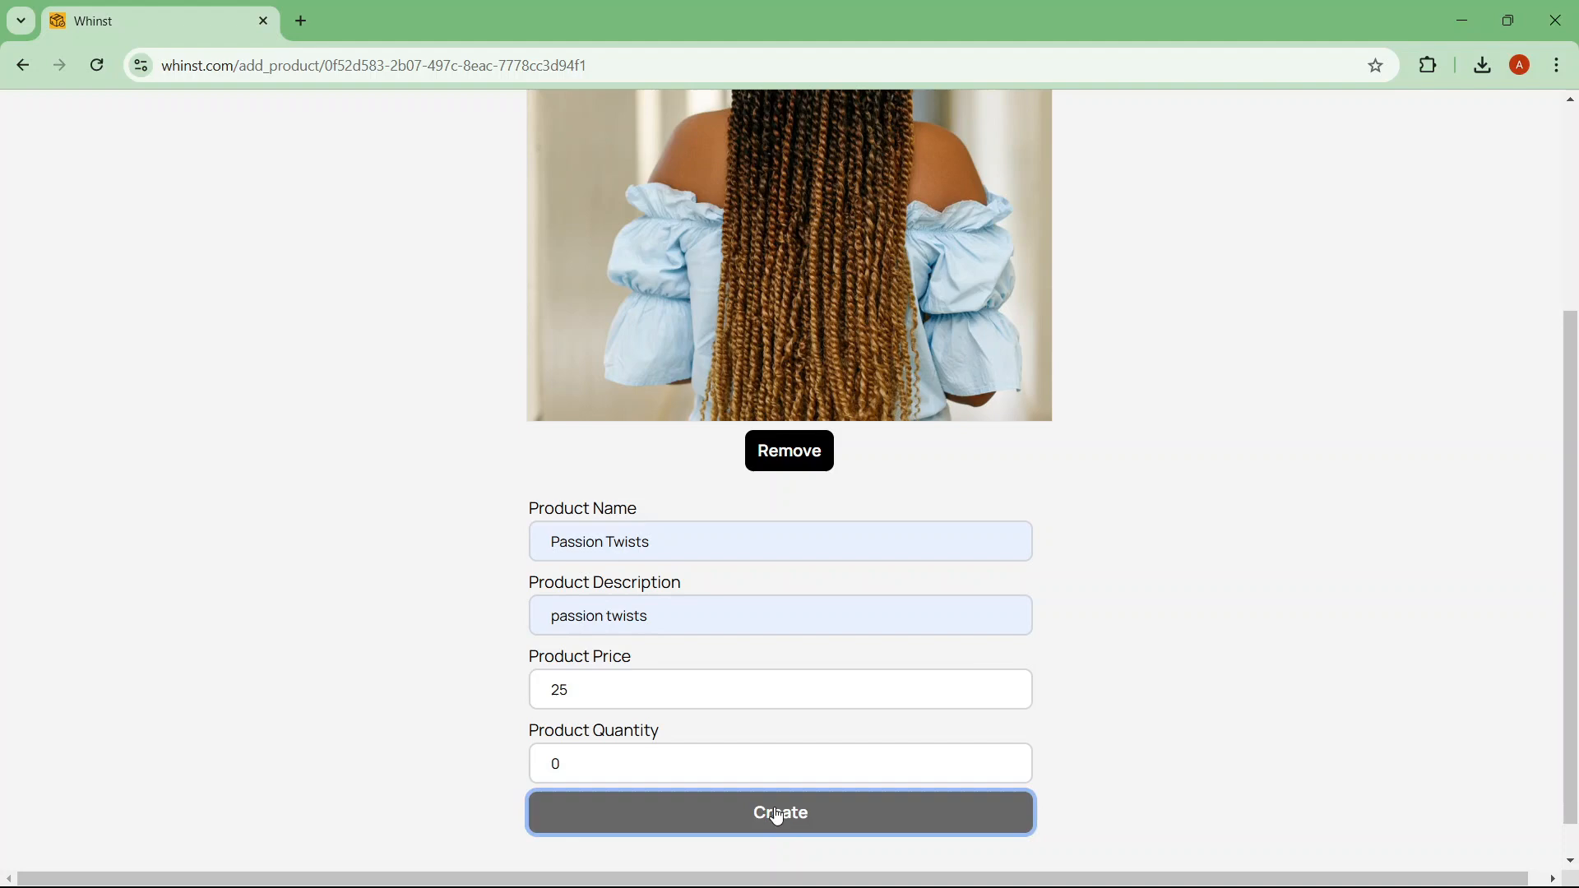
left_click(774, 813)
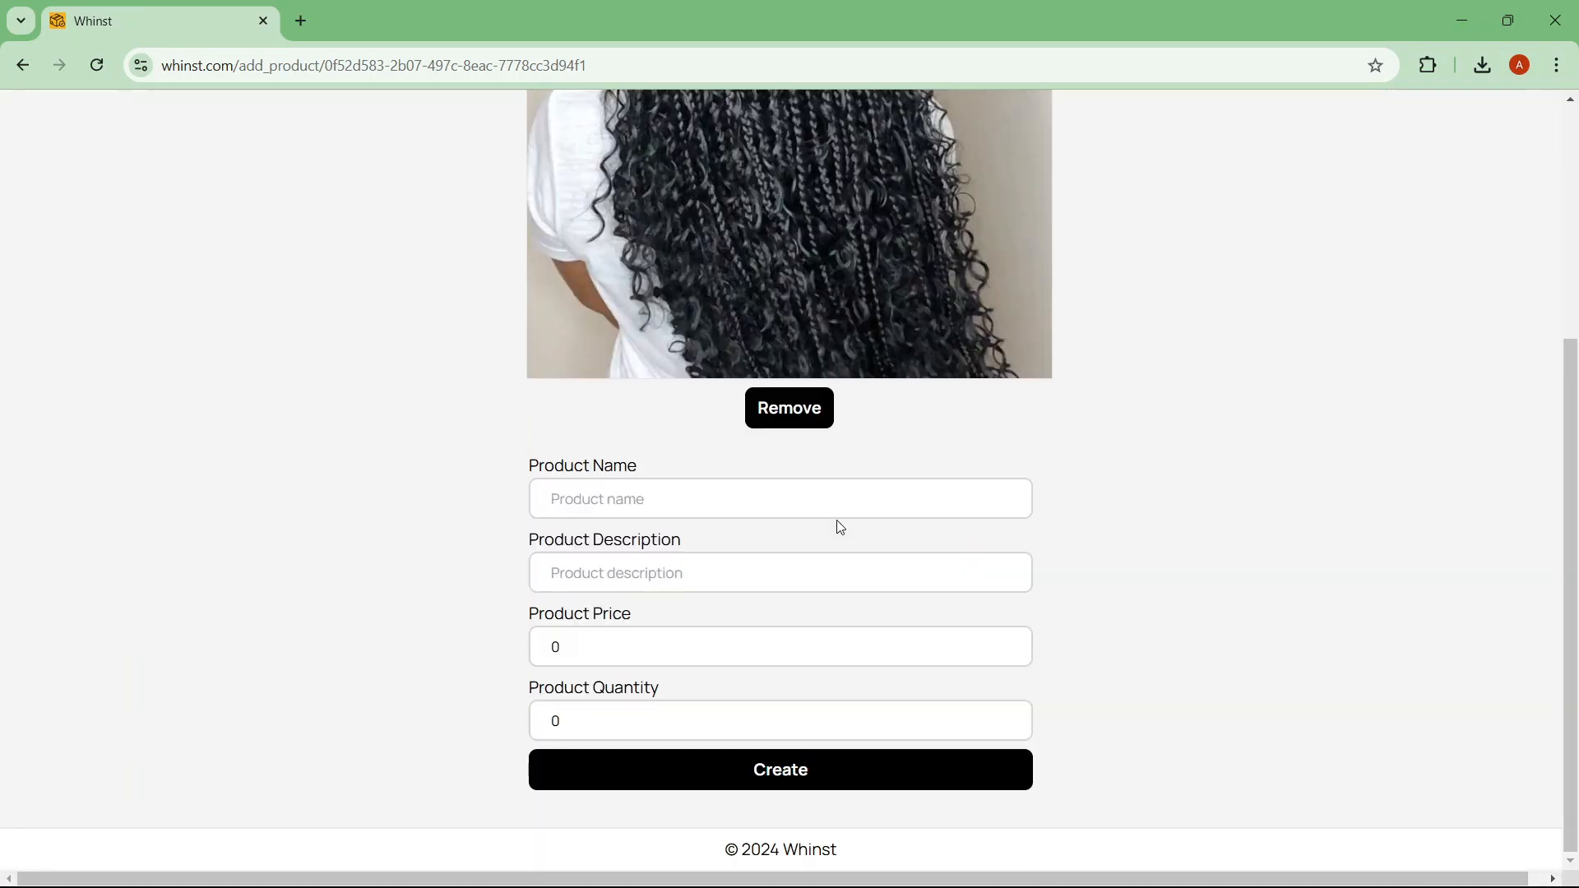
type("Knotless braids with curls")
key("ctrl+a")
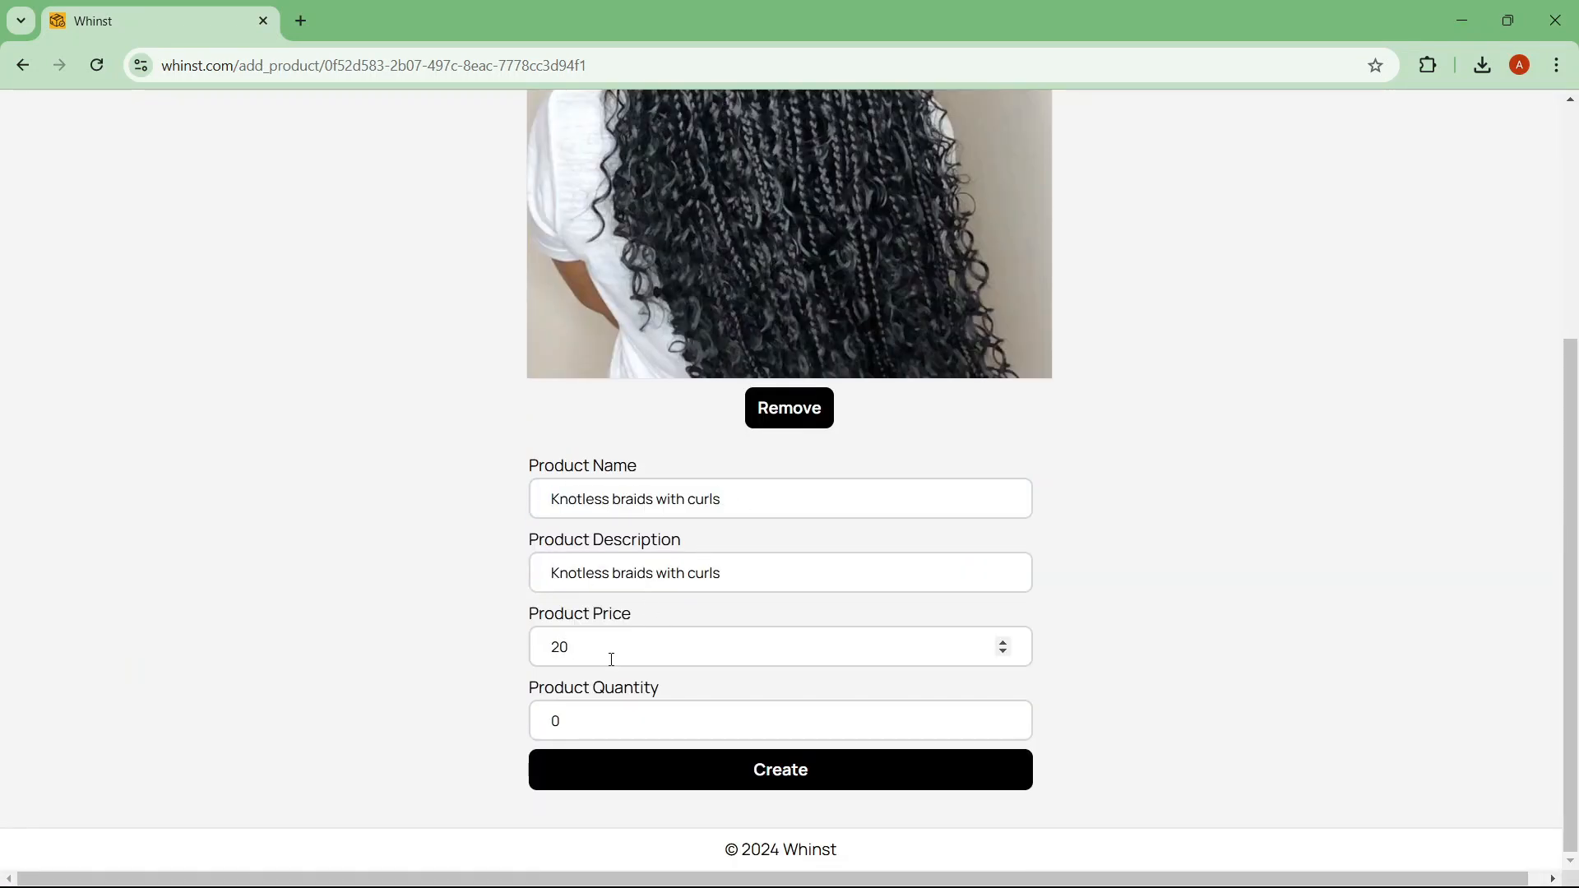
key("Tab")
key("Tab")
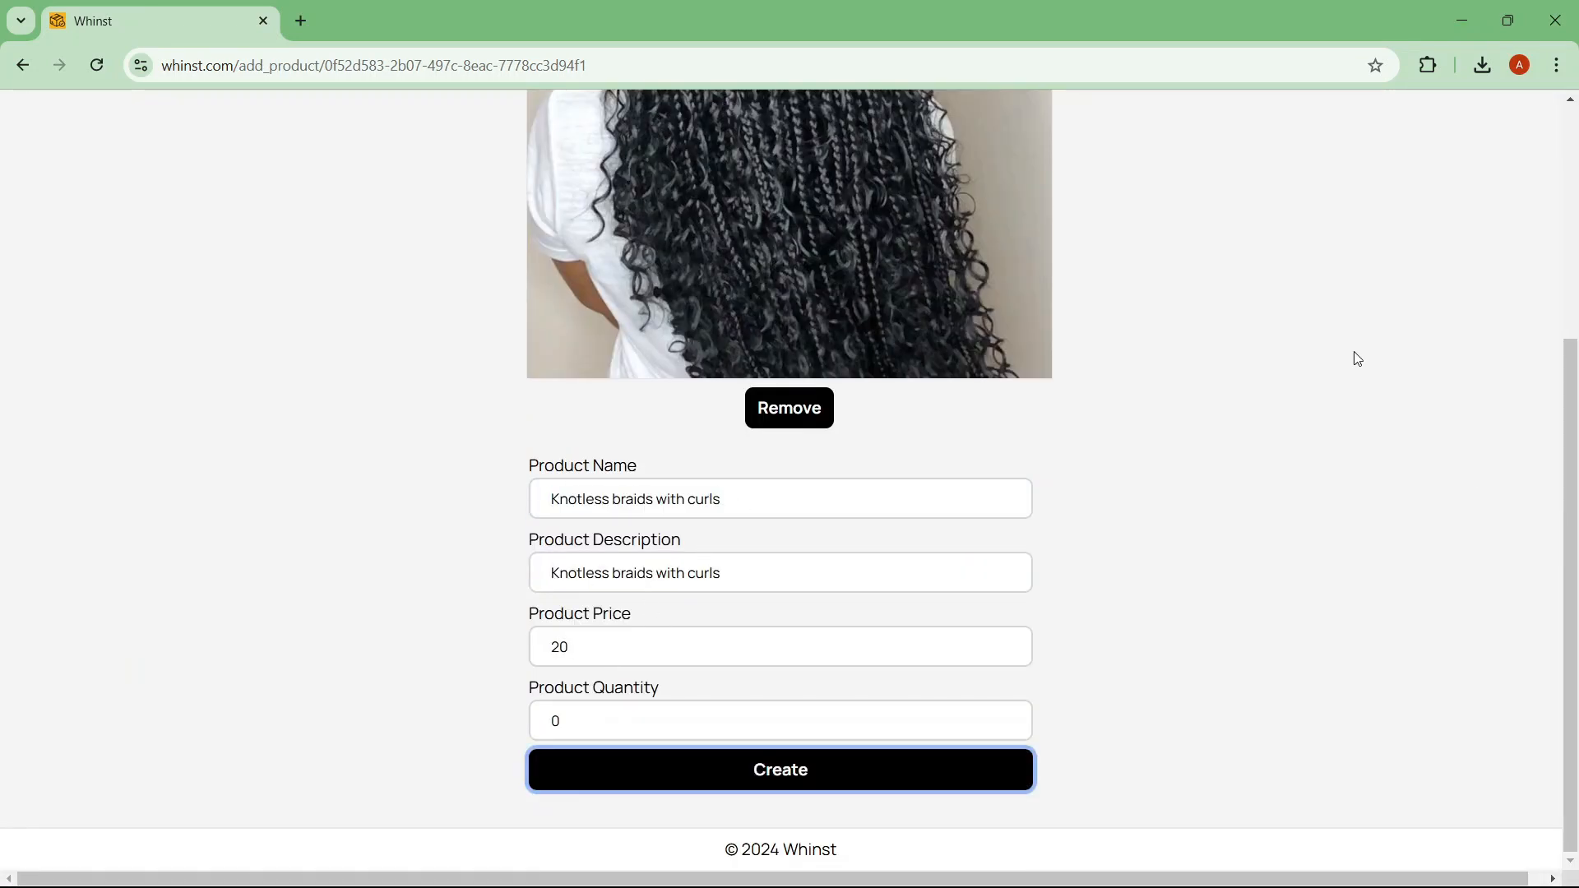
key("Return")
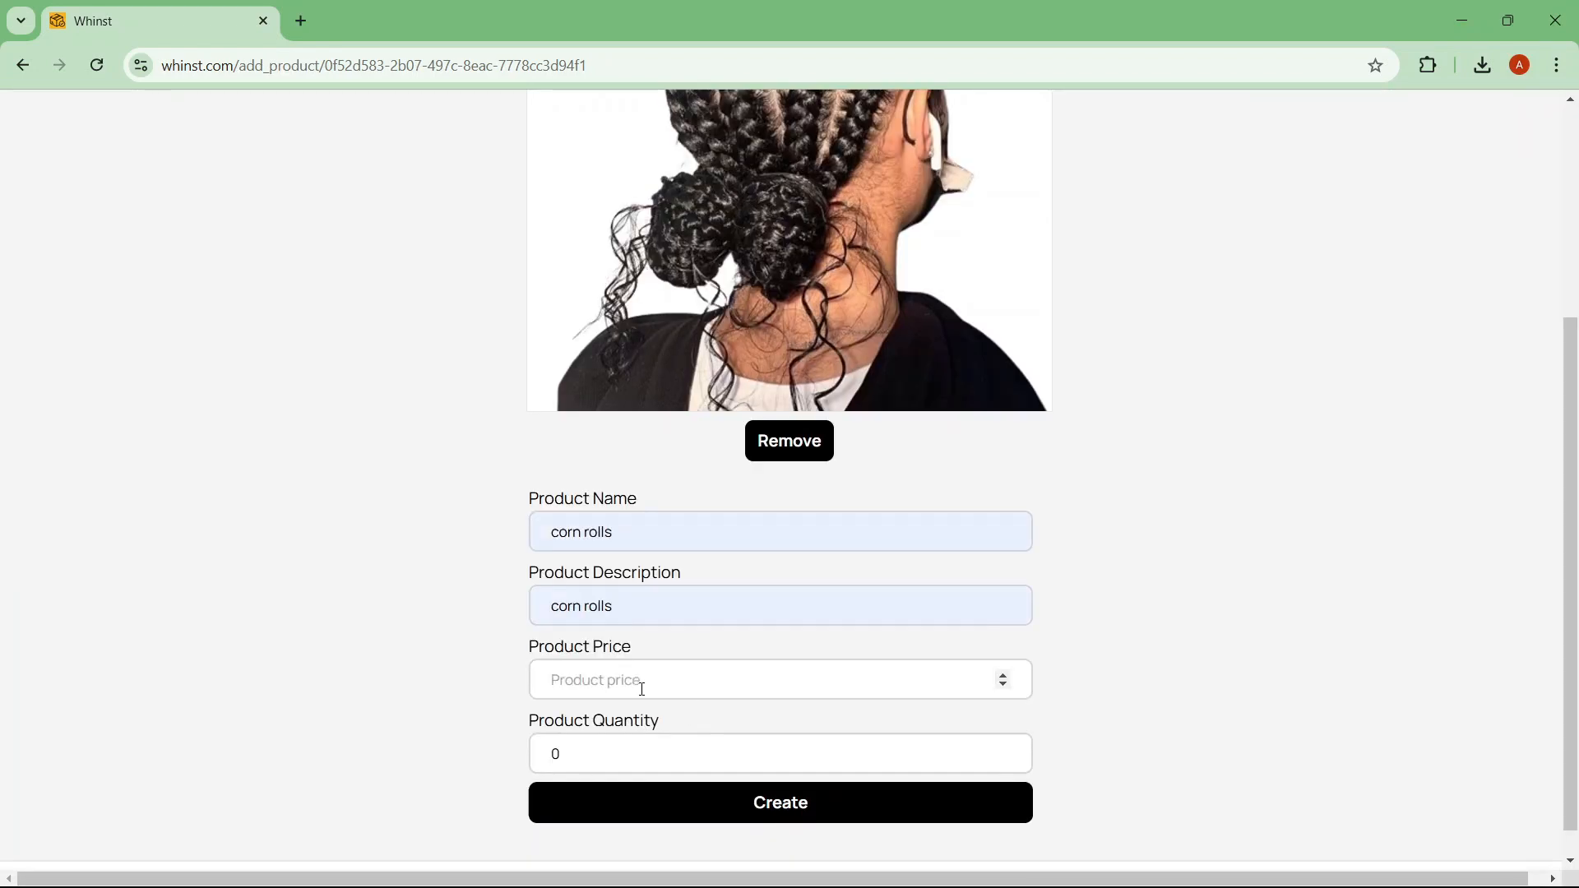
type("18")
key("Tab")
key("Tab")
key("Return")
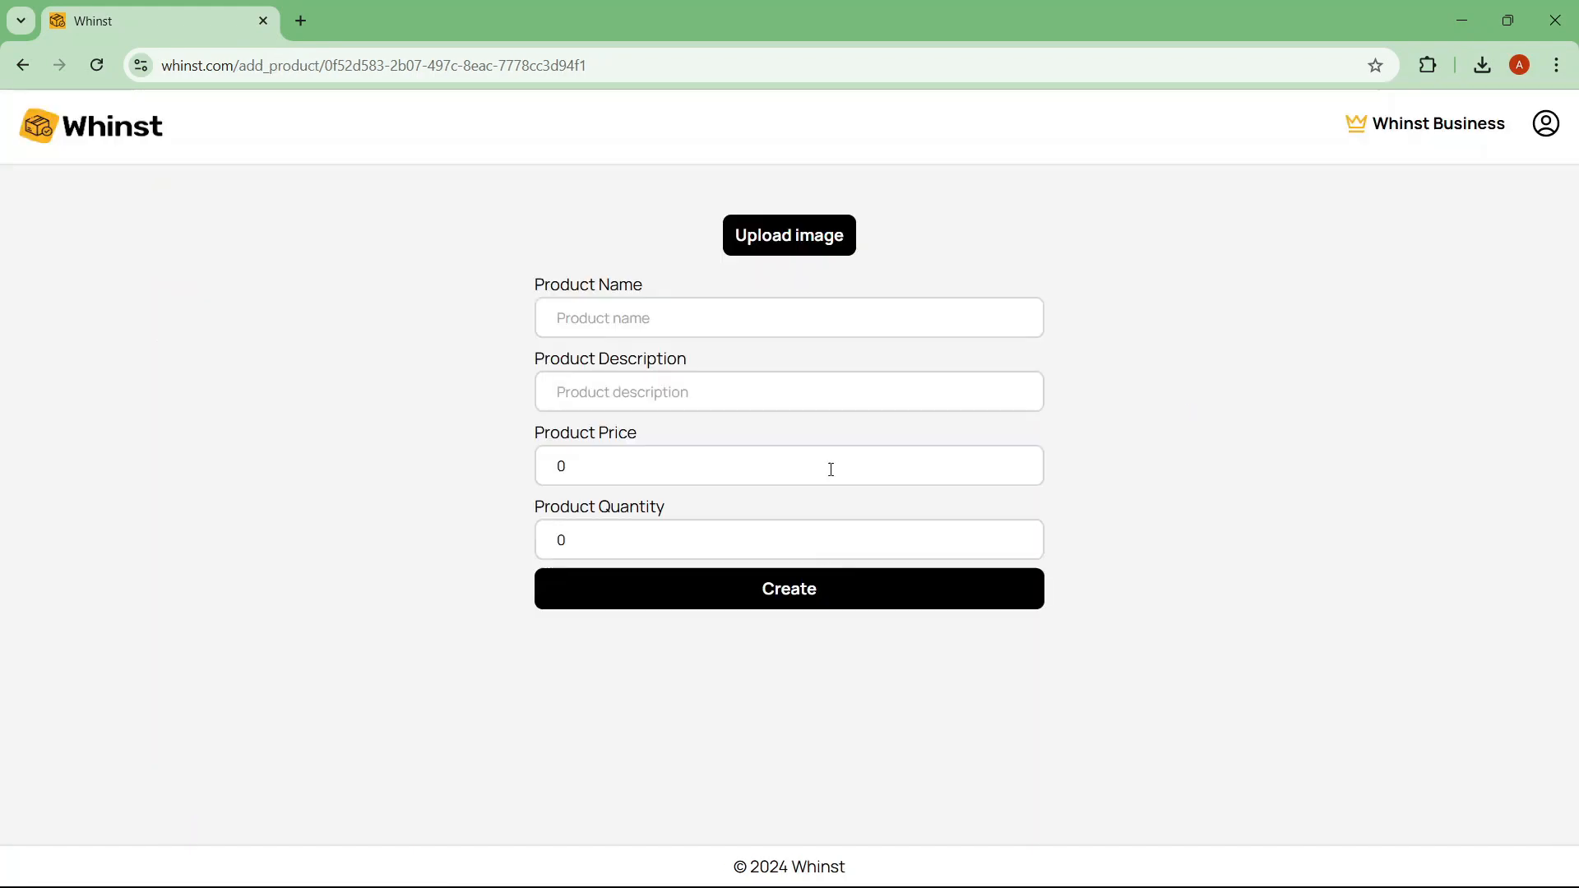
Step: Add Knotless braids brown with a photo, matching description and price 20
left_click(790, 233)
type("kn")
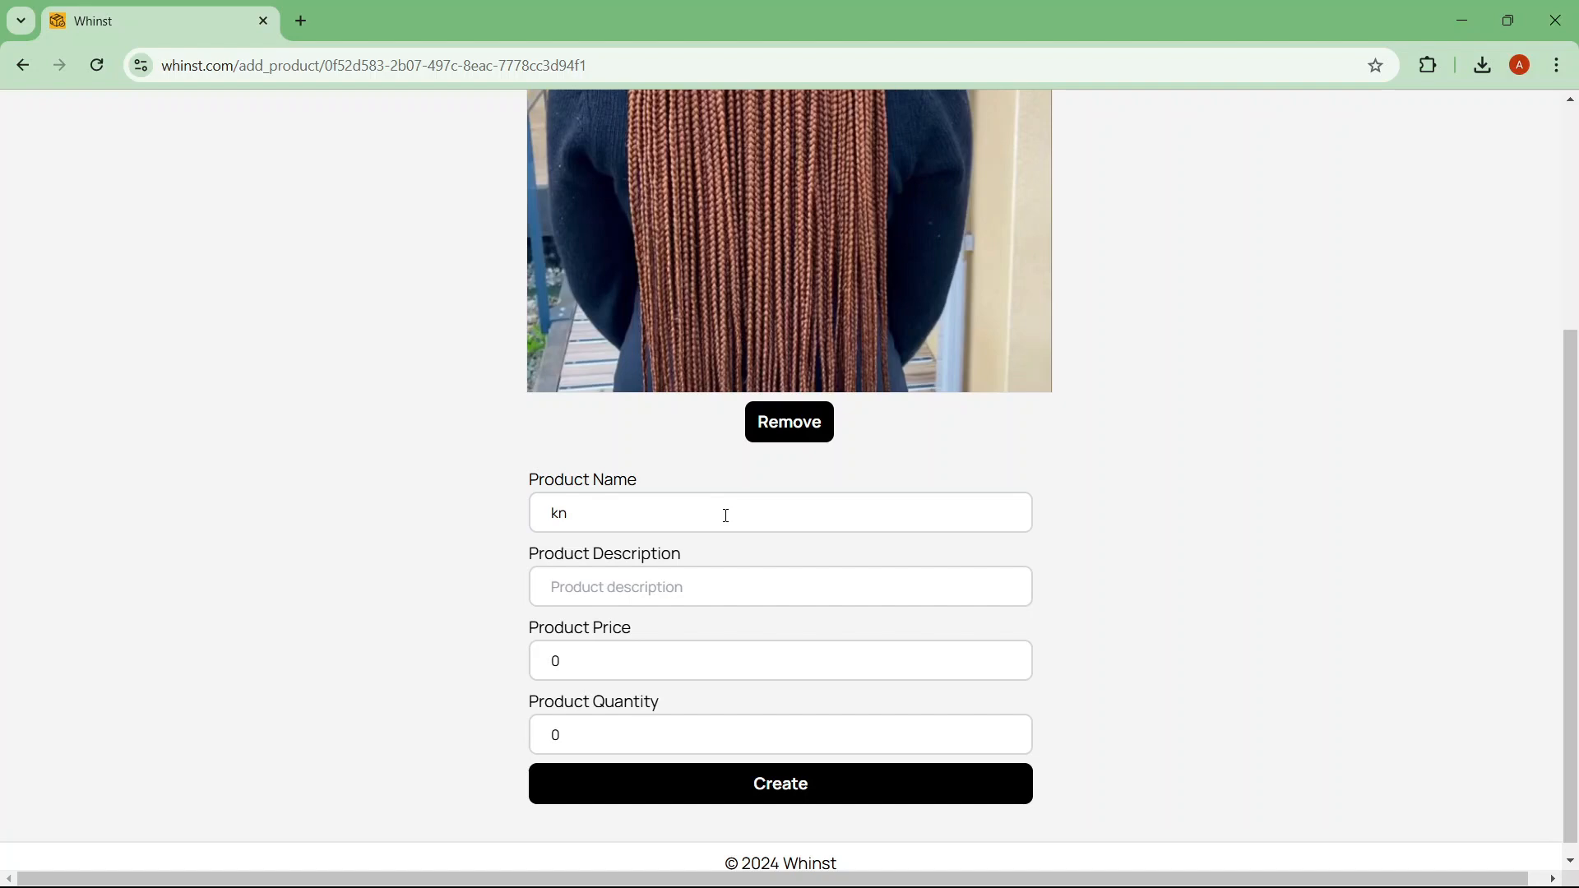
type("otless braids brown")
left_click(699, 579)
type("knotless braids brown")
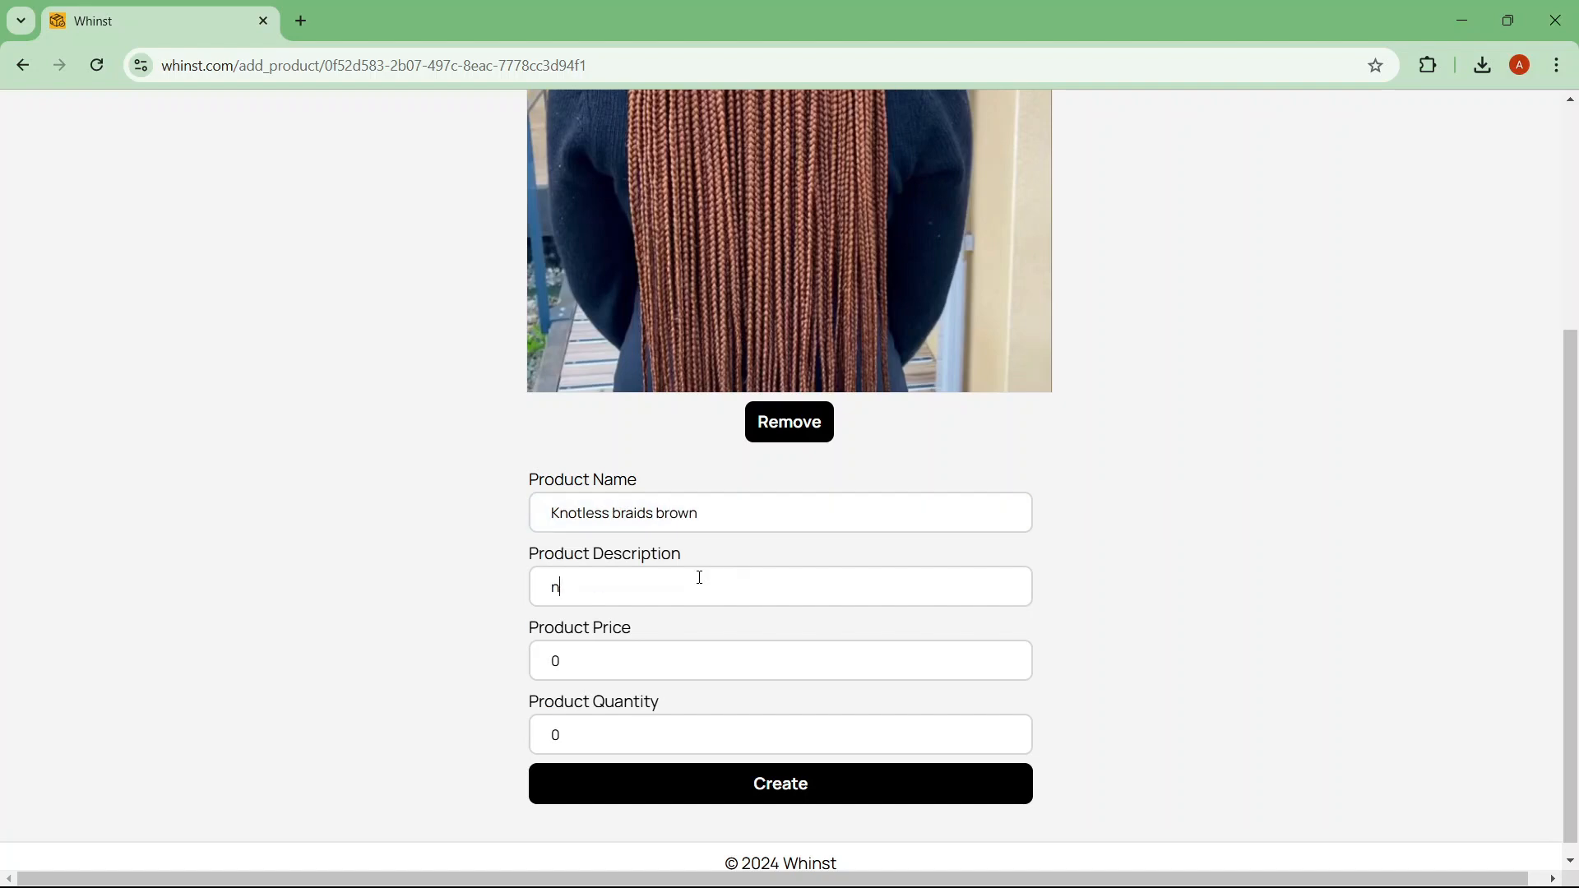
left_click(721, 650)
type("20")
key("Tab")
key("Tab")
key("Return")
Step: Add Knotless braids large with description knotless braids large and price 20
left_click_drag(1575, 254, 1578, 305)
scroll(1577, 305, "down", 5)
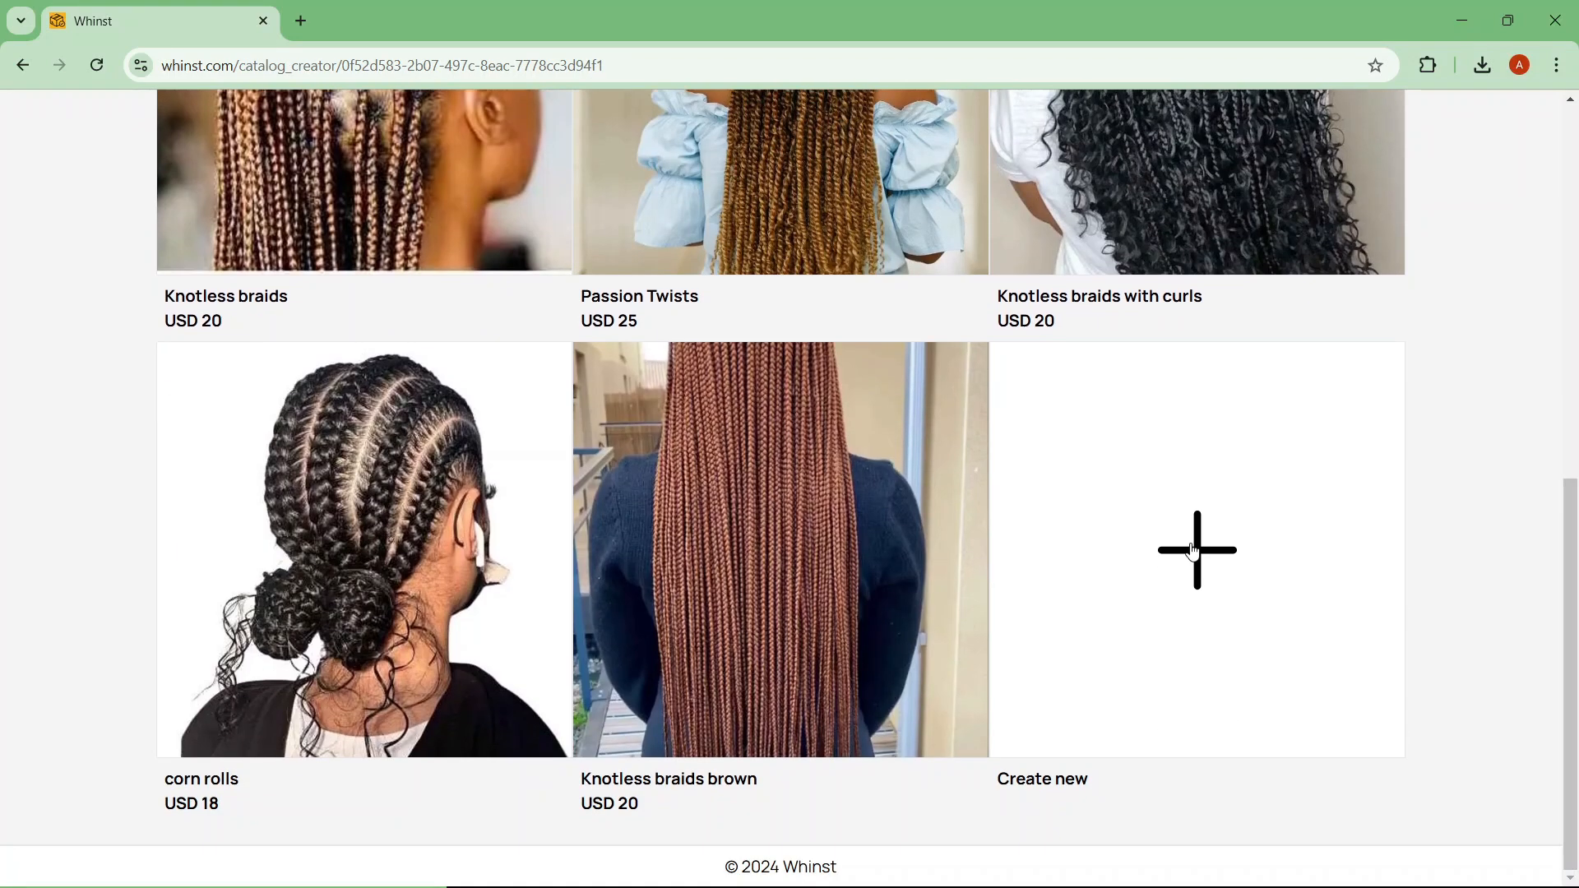
left_click(1195, 546)
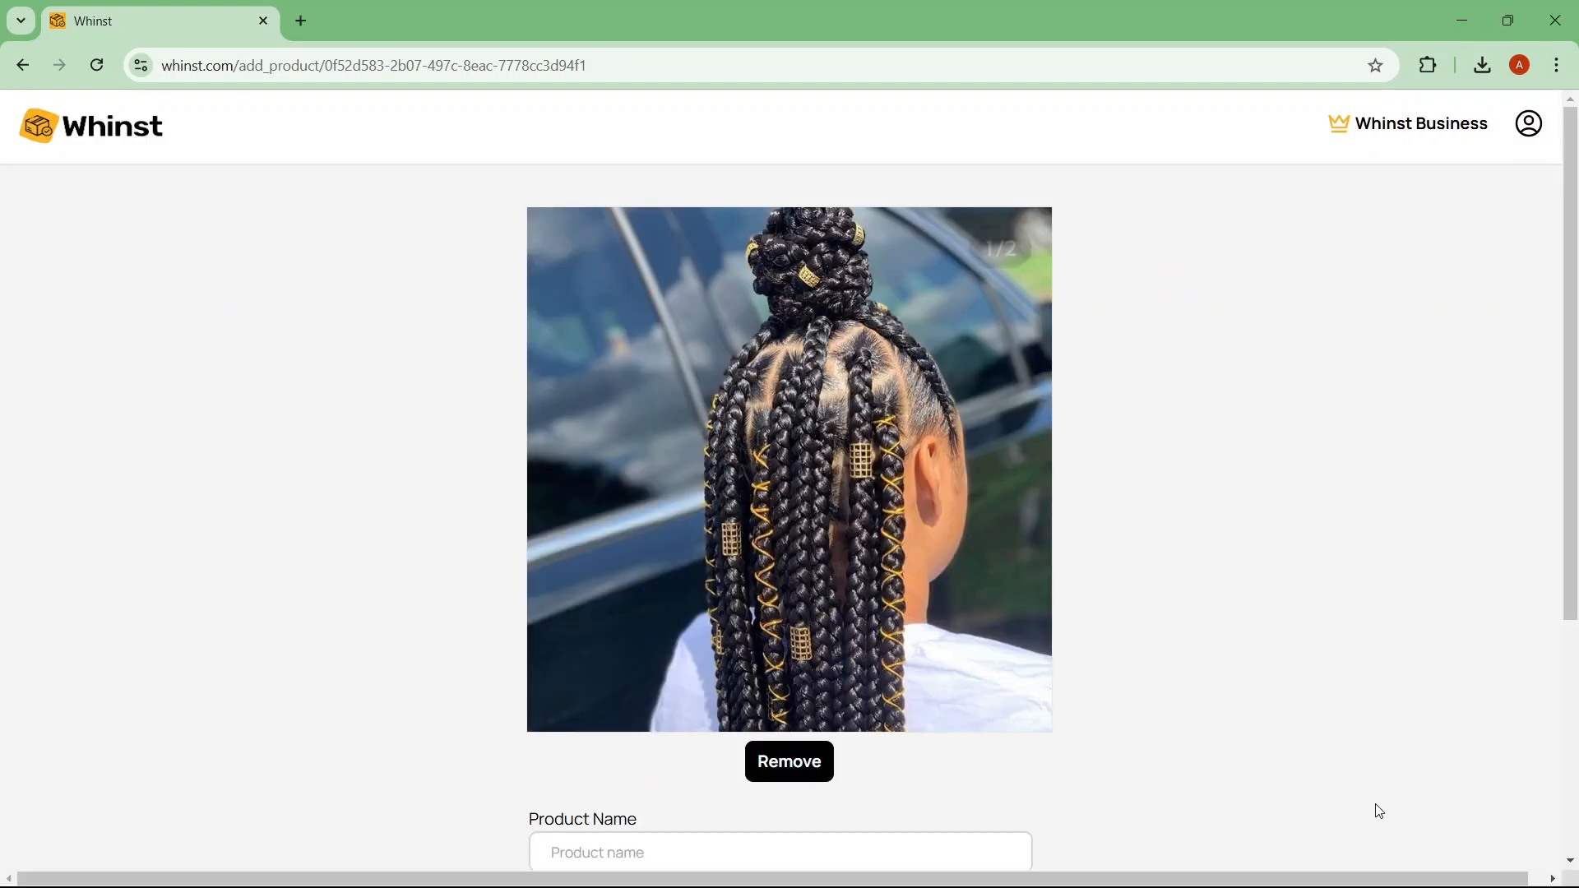
scroll(745, 497, "down", 4)
left_click(745, 498)
type("Knotless braids large")
left_click(728, 582)
type("knotless braids large")
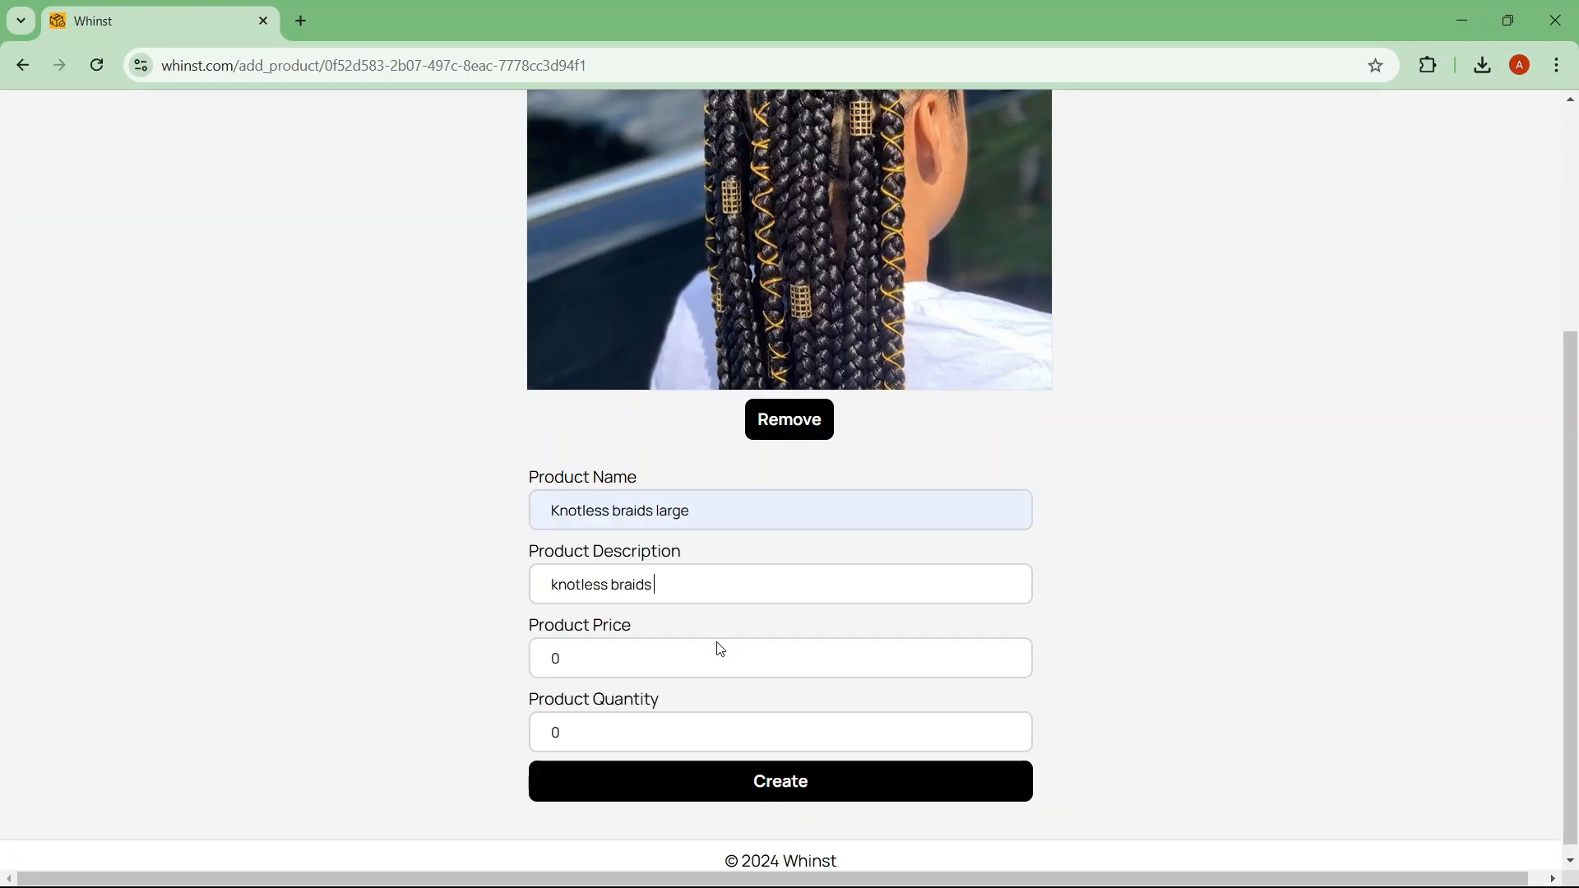
left_click(719, 651)
type("20")
left_click(749, 780)
mouse_move(1574, 243)
left_mouse_down()
mouse_move(1577, 562)
mouse_move(1577, 232)
left_mouse_up()
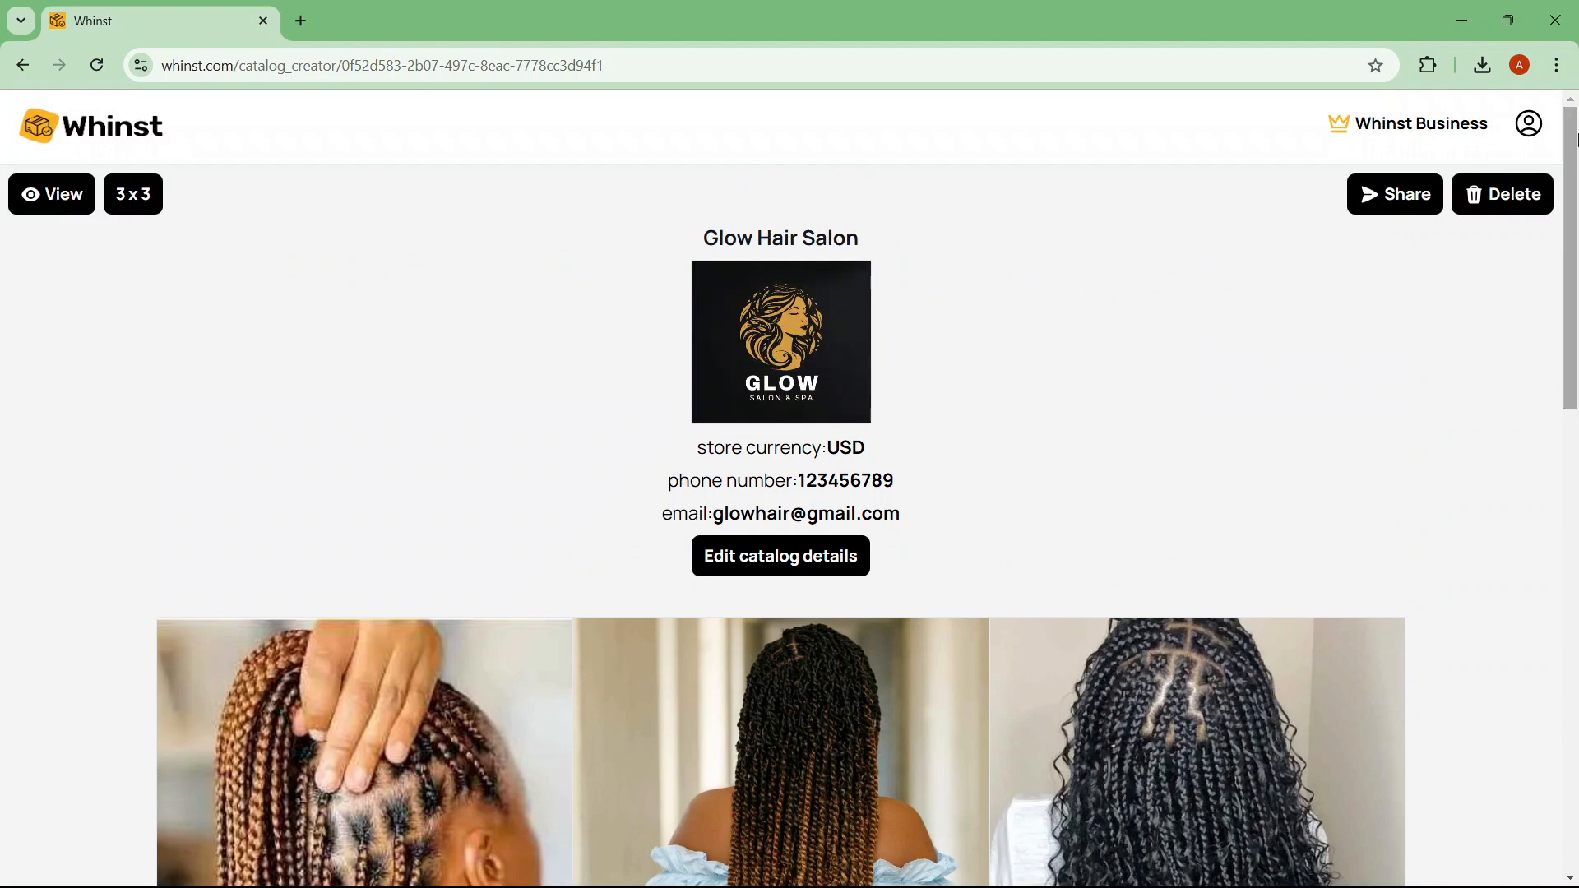
left_click(27, 207)
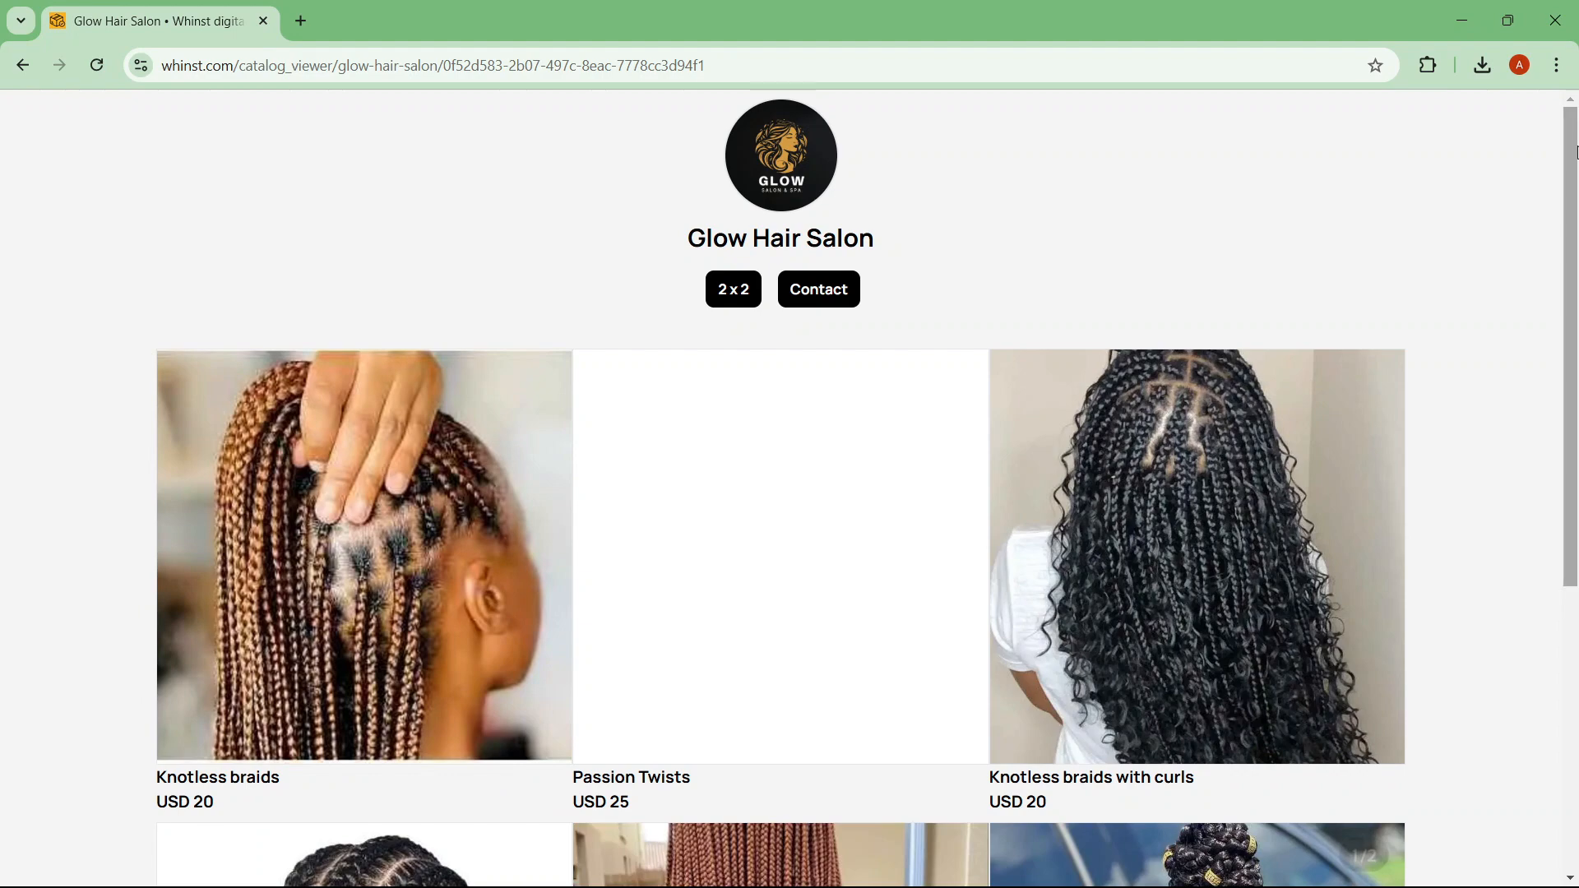
left_click_drag(1575, 152, 1575, 60)
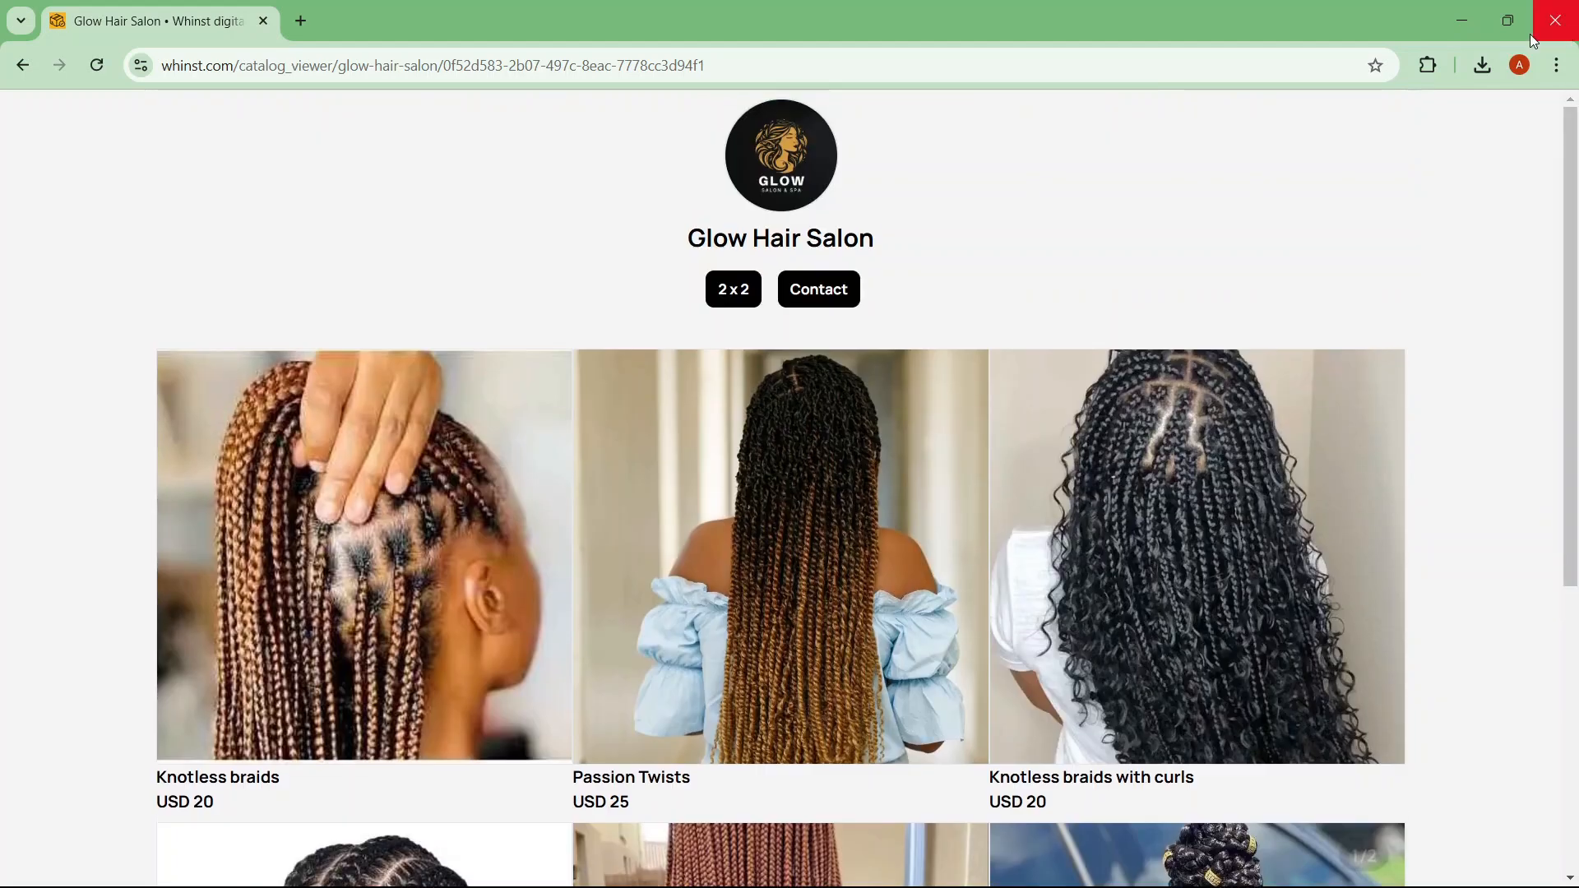
left_click(729, 293)
left_click(729, 293)
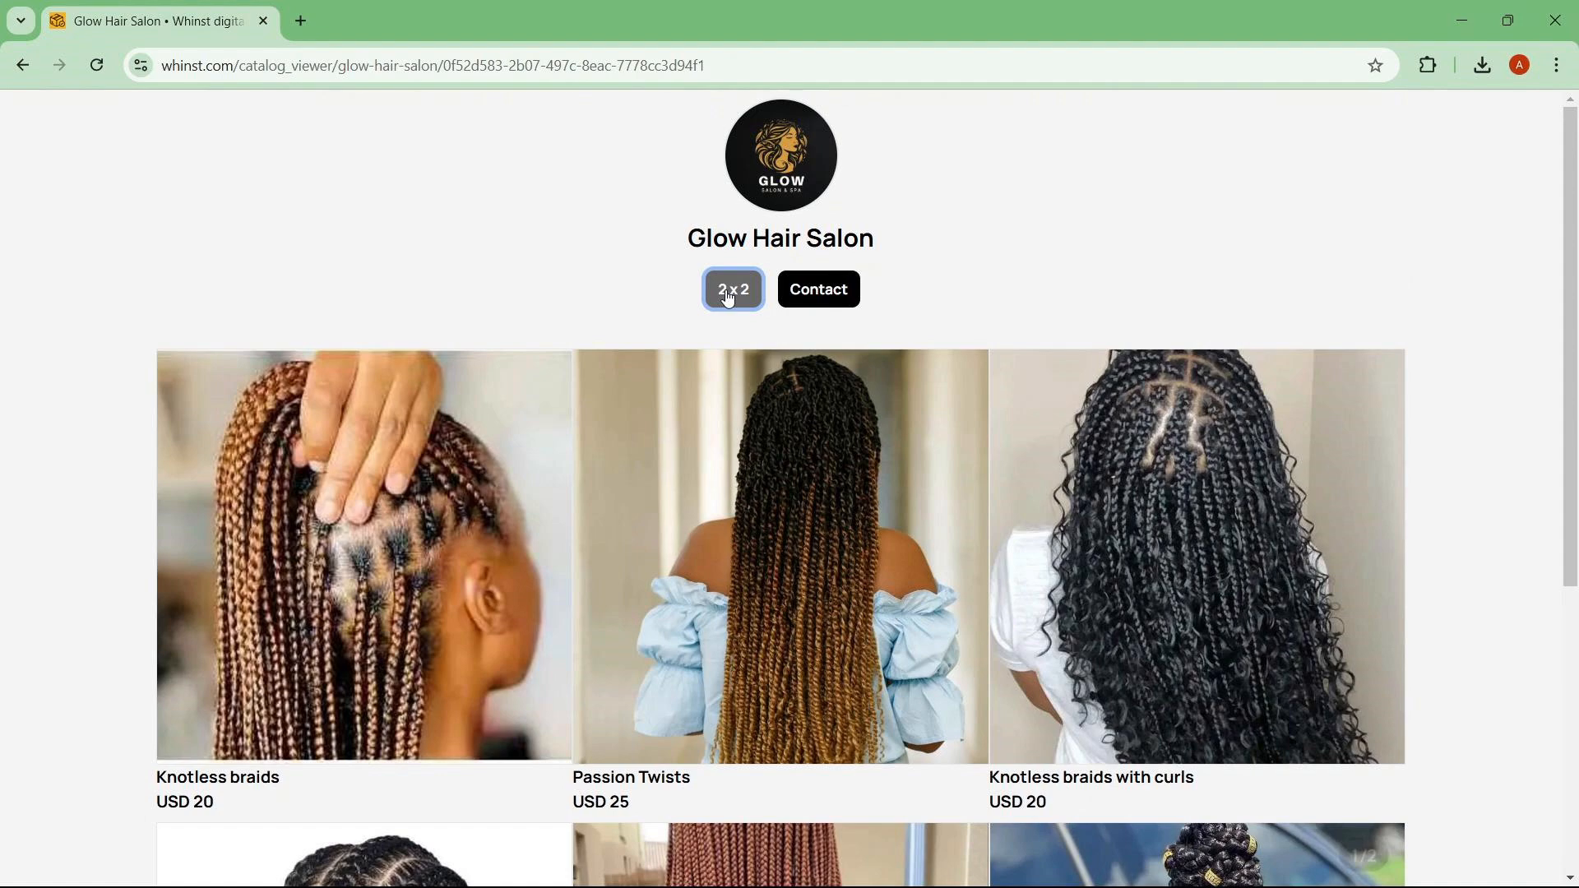
left_click(438, 538)
left_click(1079, 574)
left_click(852, 506)
left_click_drag(1034, 761, 1038, 818)
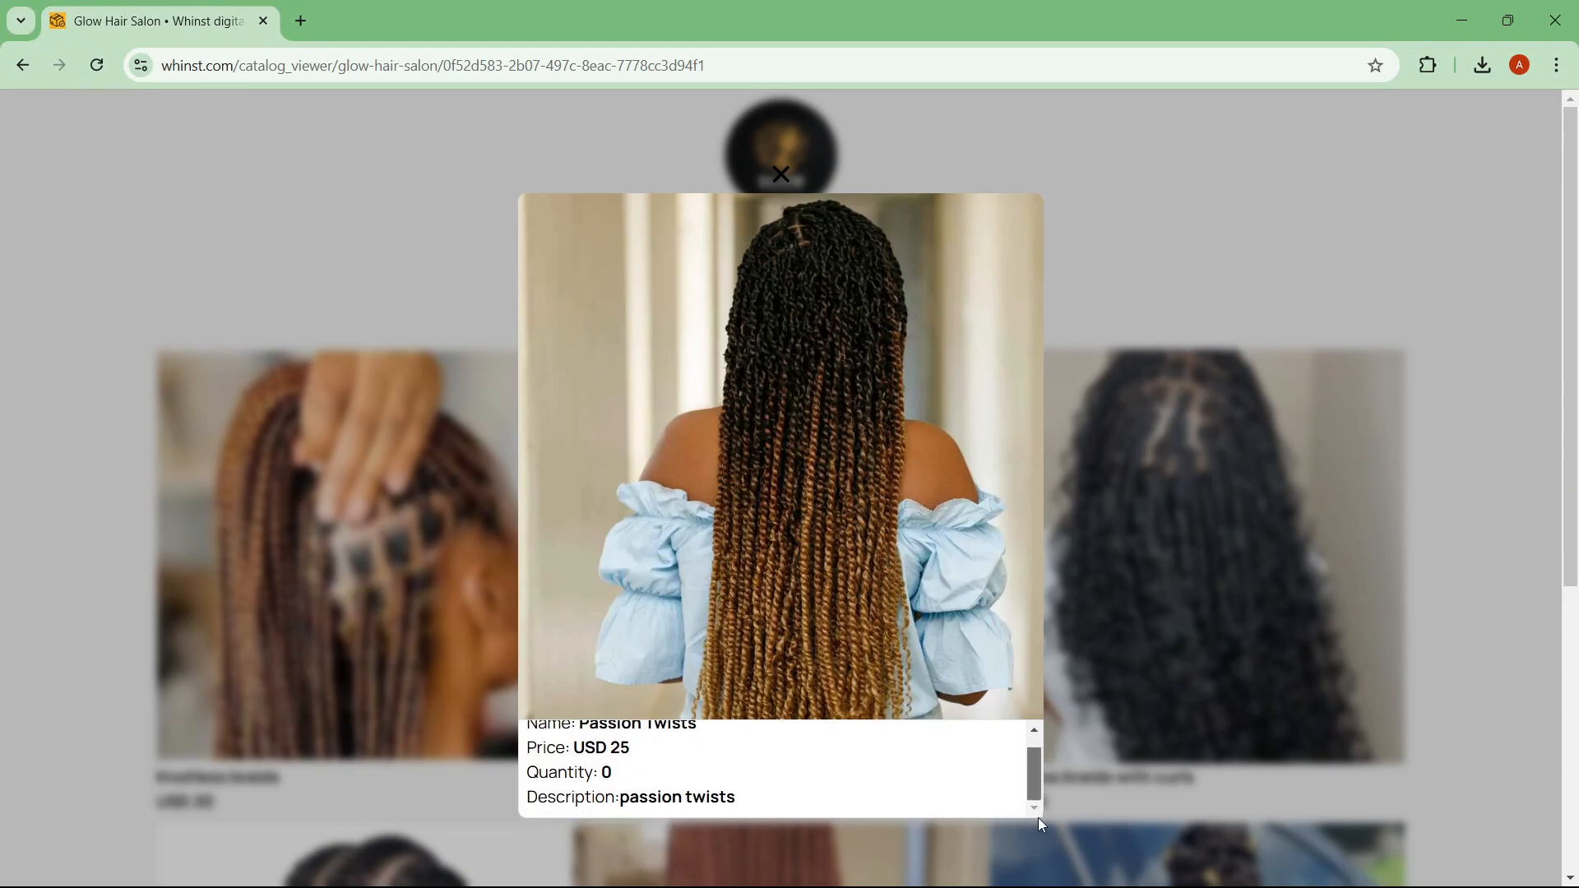
left_click(1229, 477)
left_click(1228, 477)
left_click(1162, 704)
scroll(1162, 704, "down", 5)
left_click(395, 608)
left_click_drag(1034, 758, 1034, 762)
left_click(1152, 625)
left_click(831, 592)
left_click(1273, 570)
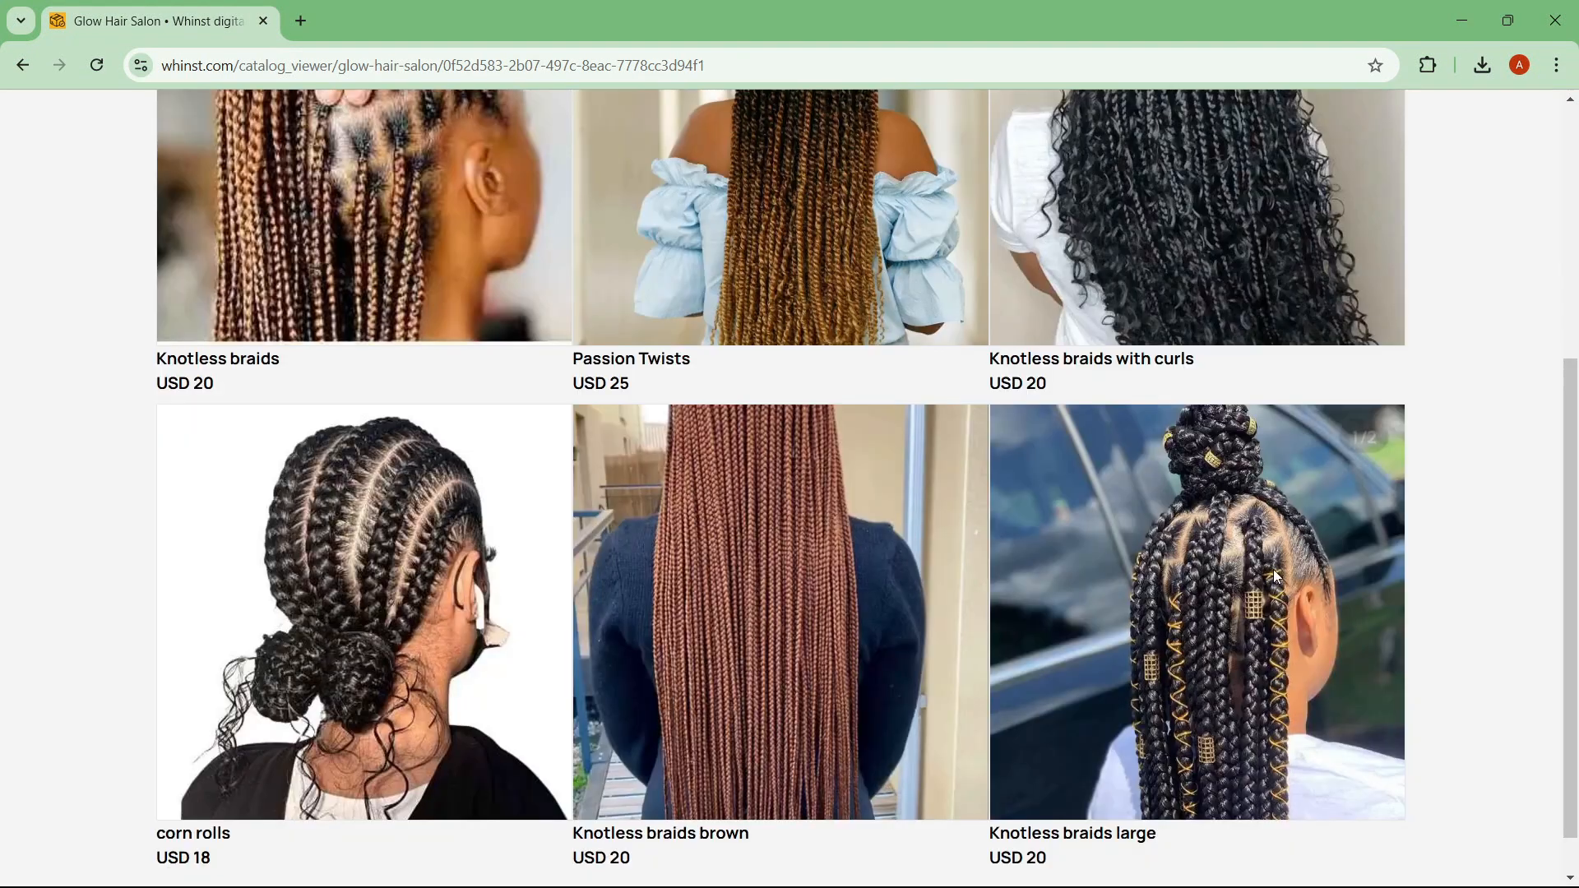
left_click(1275, 570)
left_click(1193, 650)
left_click_drag(1570, 539, 1570, 289)
Step: Return to the catalog editor and open the catalog's public share link
left_click(20, 68)
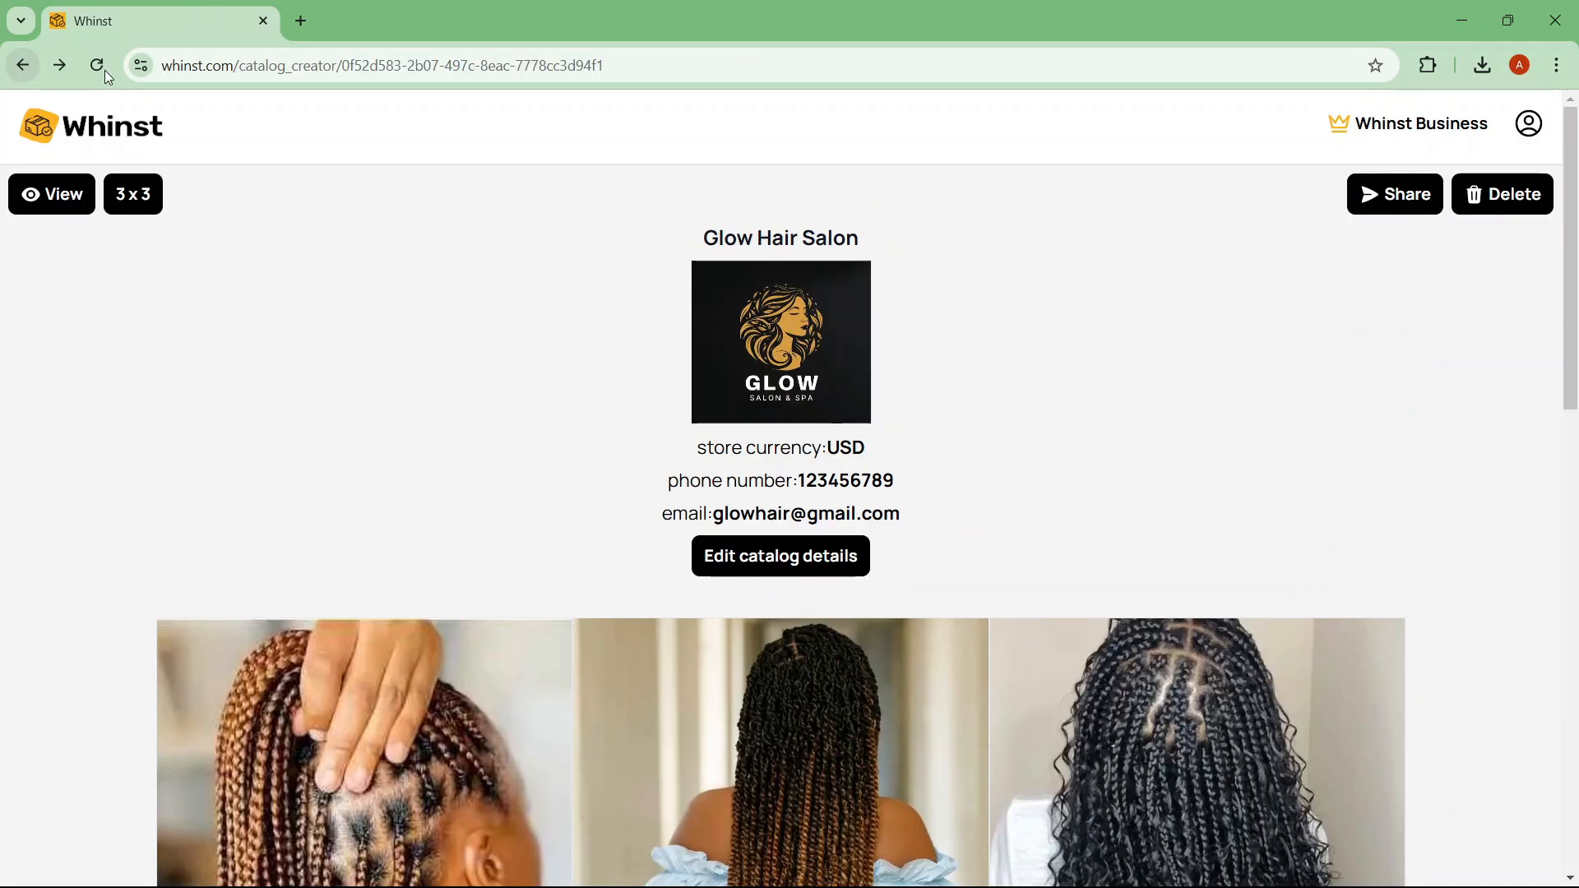
left_click(1412, 211)
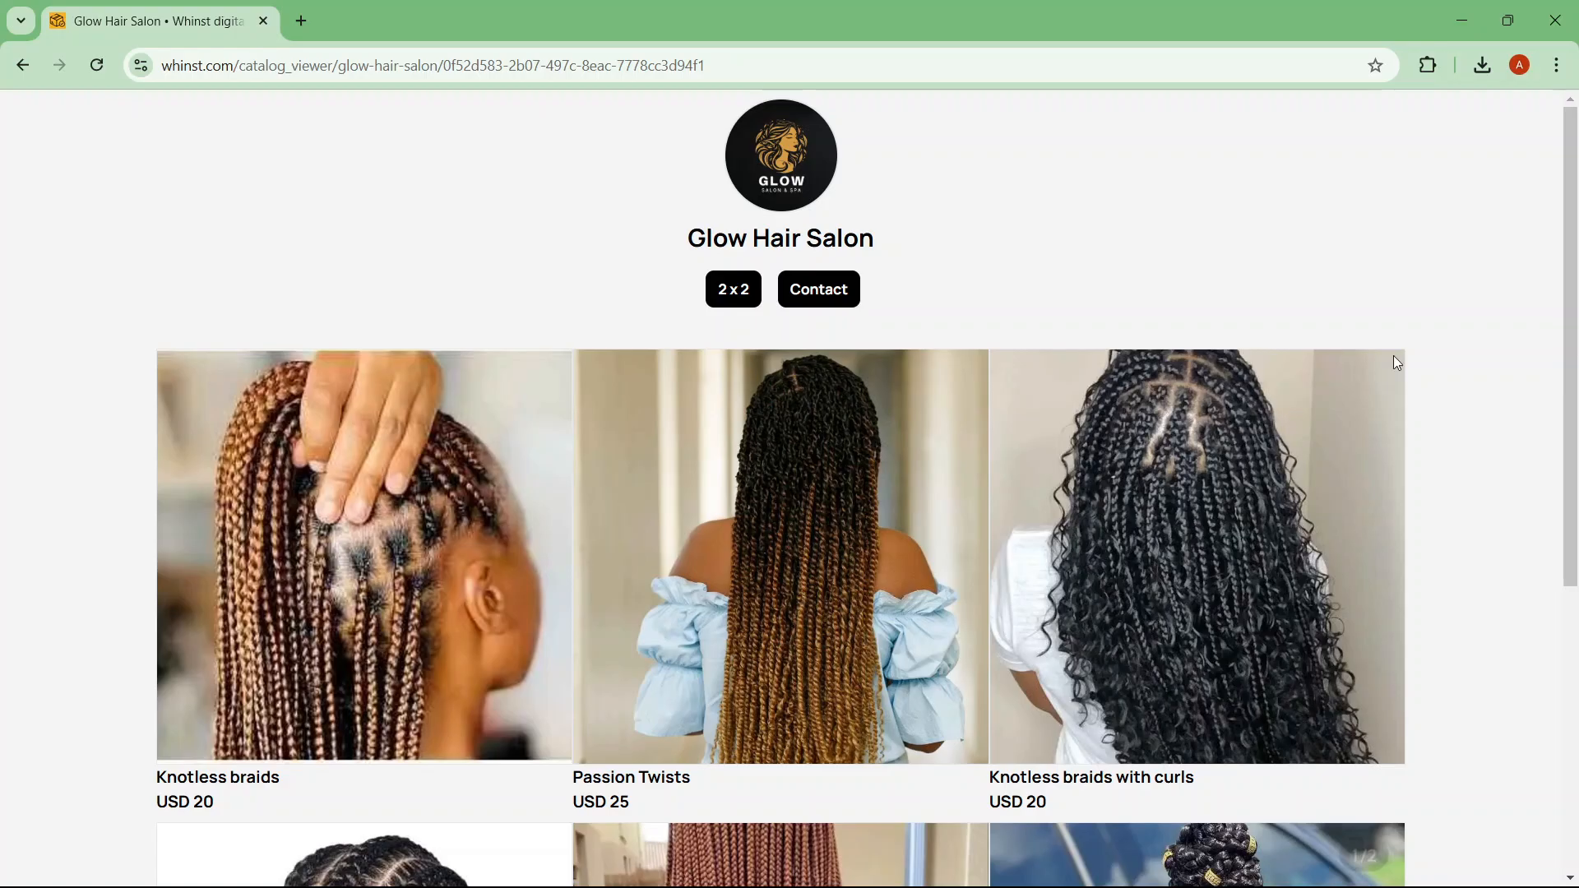
scroll(1575, 412, "down", 2)
scroll(1574, 412, "down", 3)
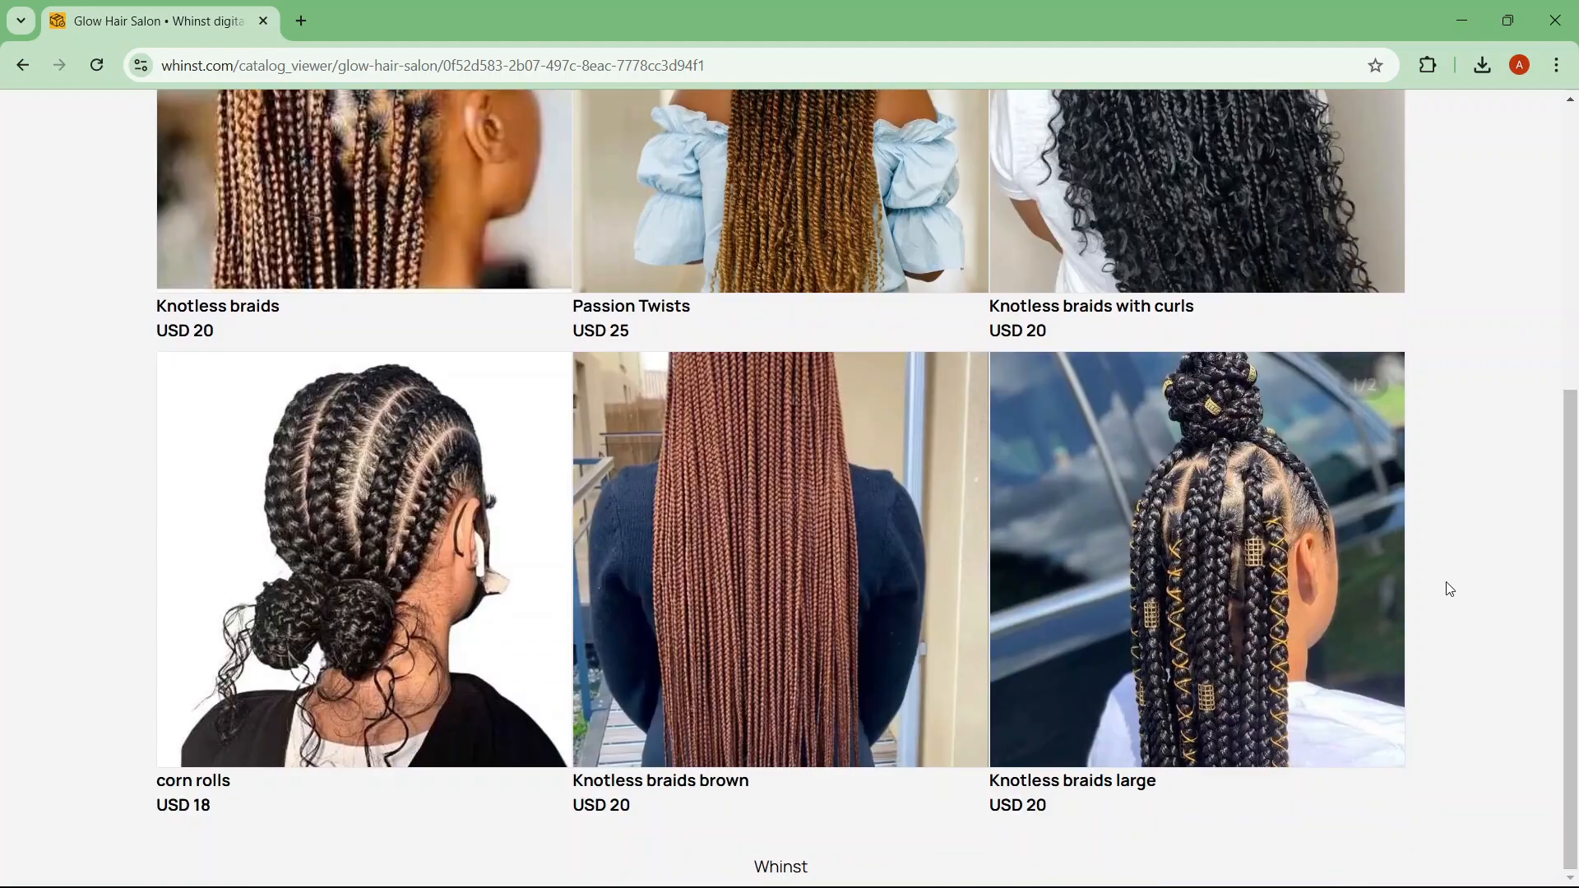
Step: Preview Knotless braids large, switch to the two-column grid, and preview Passion Twists
left_click(1228, 592)
left_click(1255, 506)
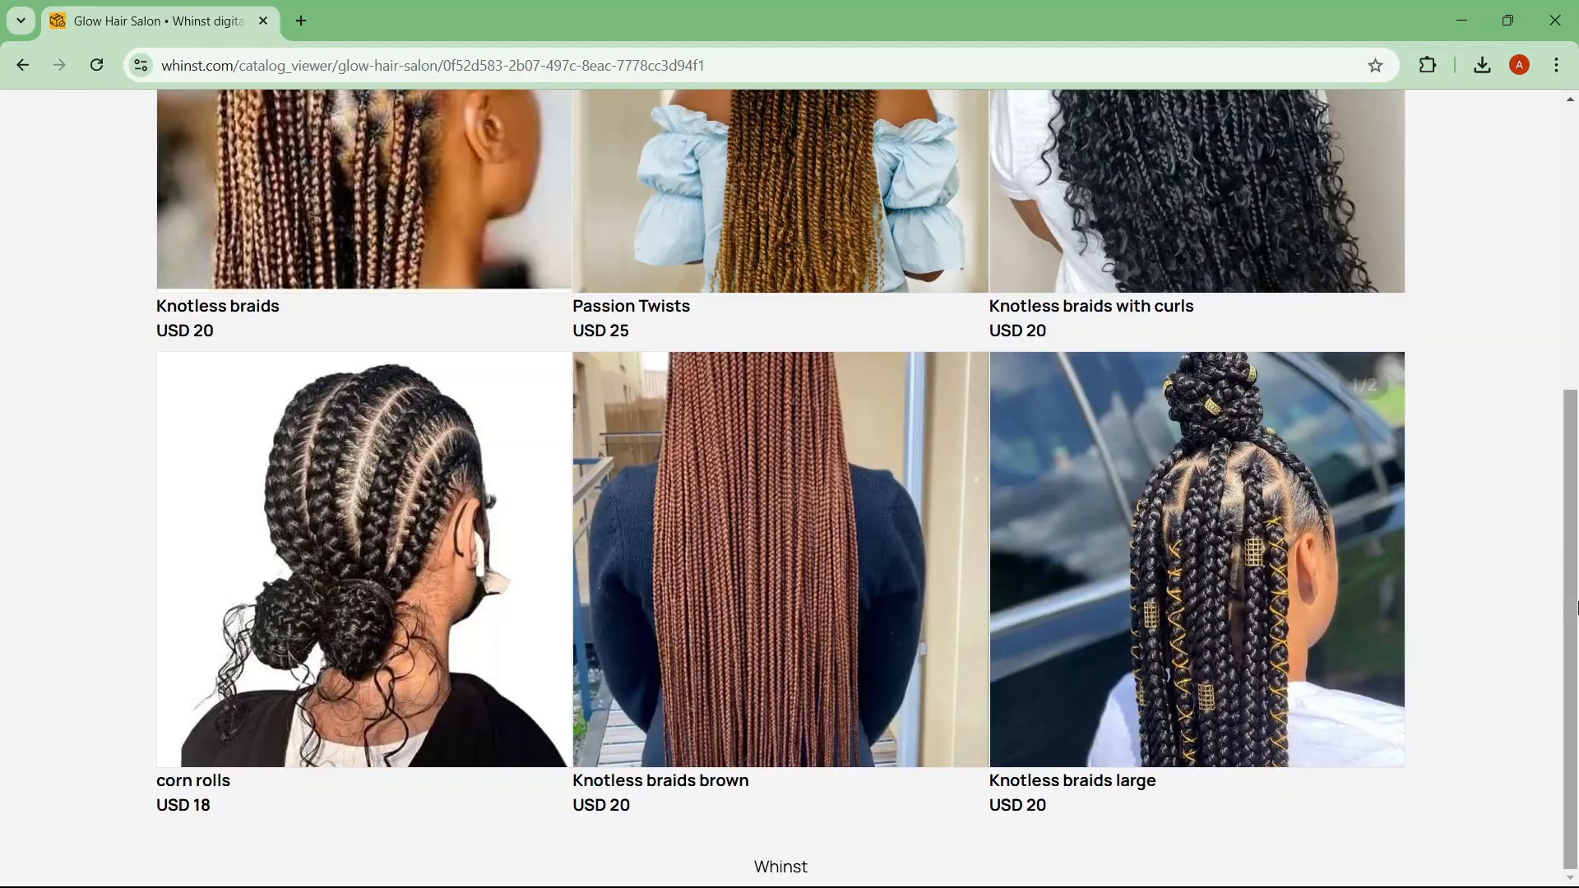
left_click_drag(1571, 493, 1575, 207)
left_click(740, 291)
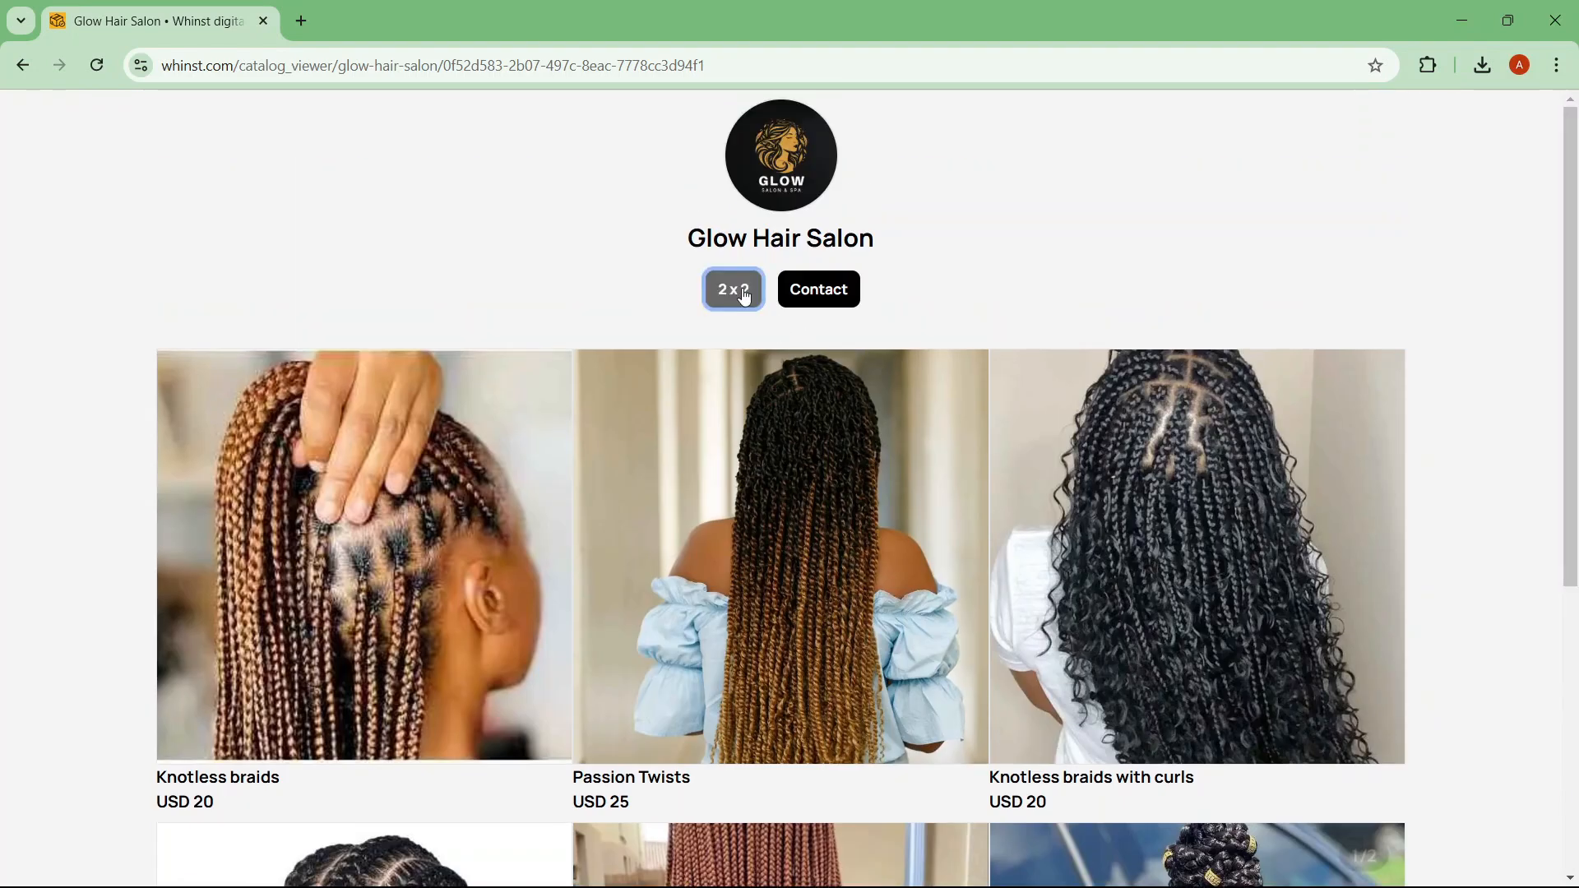
scroll(1577, 229, "down", 3)
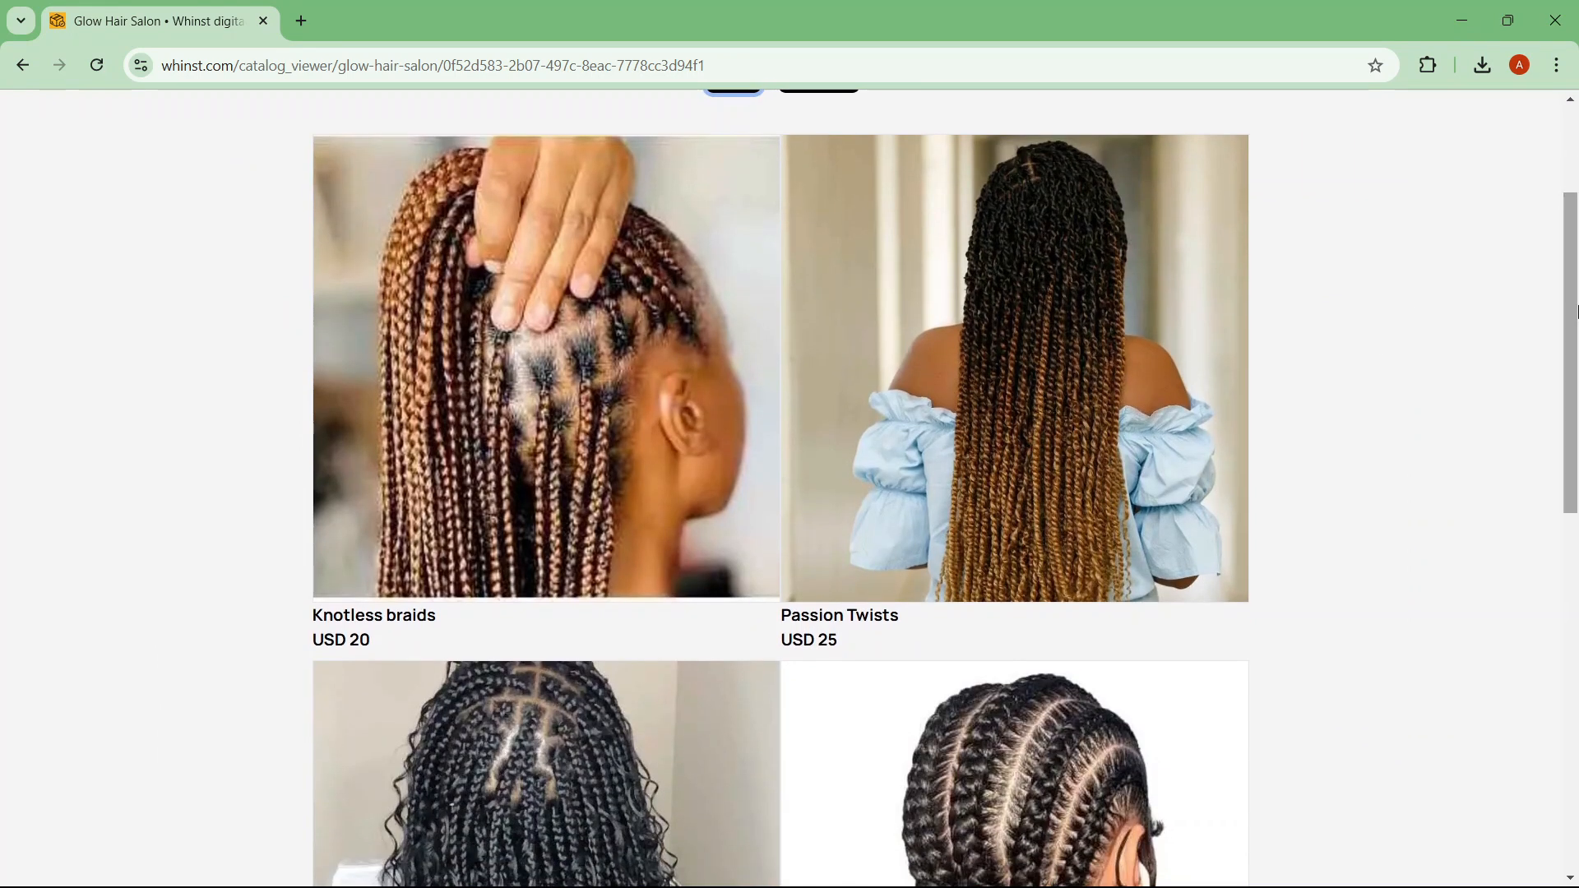
left_click(1074, 380)
left_click(1074, 380)
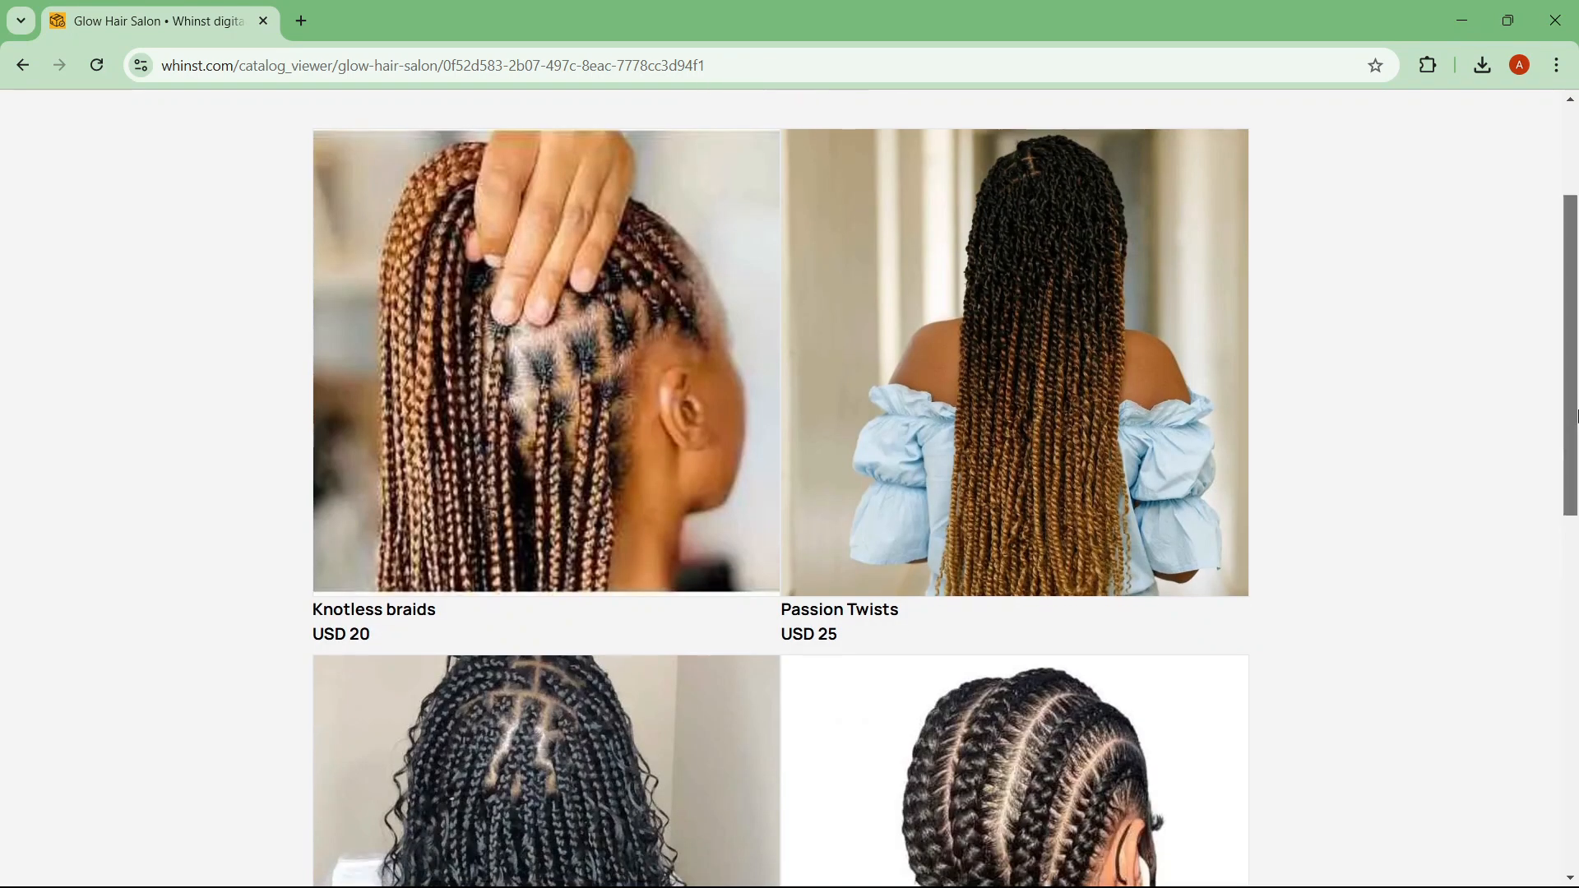